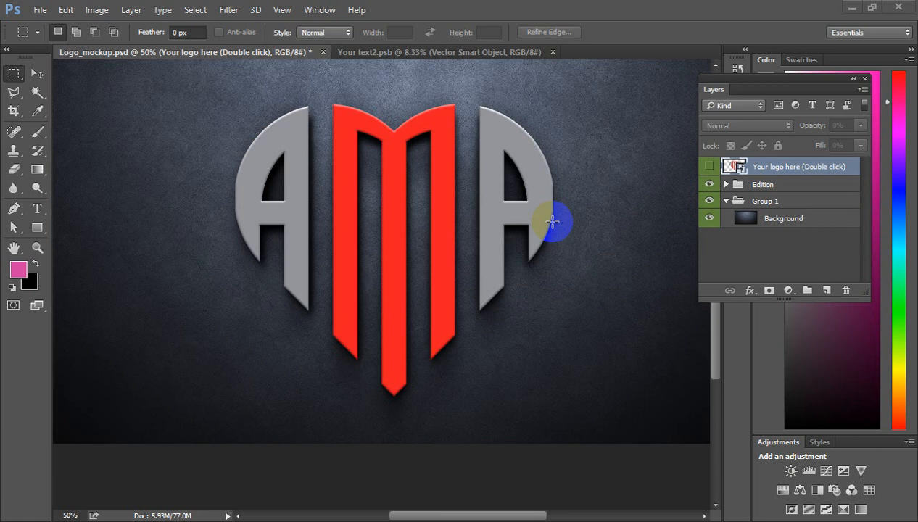
Examine the AMA heart logo in the Photoshop mockup and its flat vector artwork in Illustrator
scroll(549, 227, "up", 1)
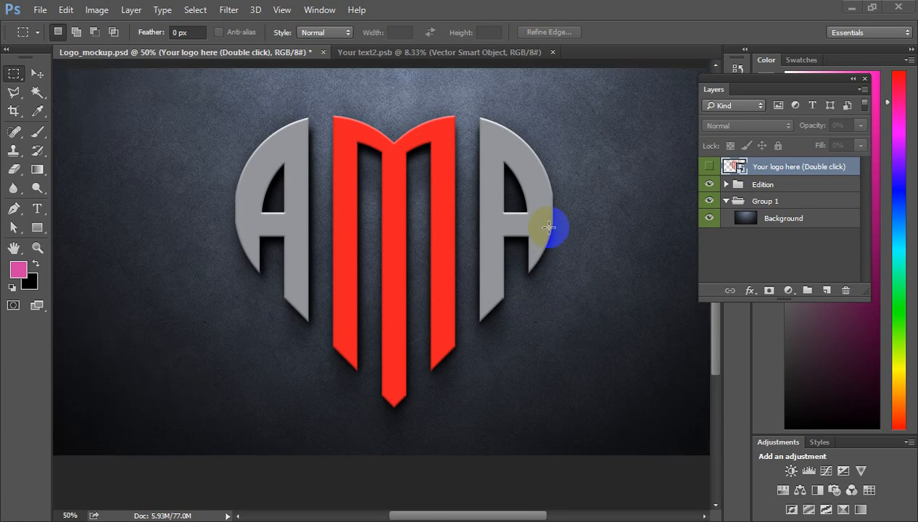
scroll(549, 227, "down", 1)
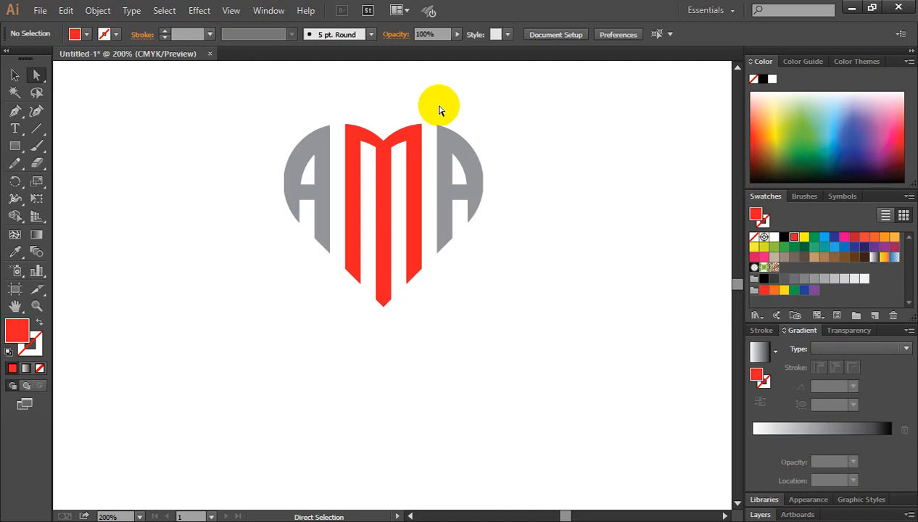
left_click(11, 81)
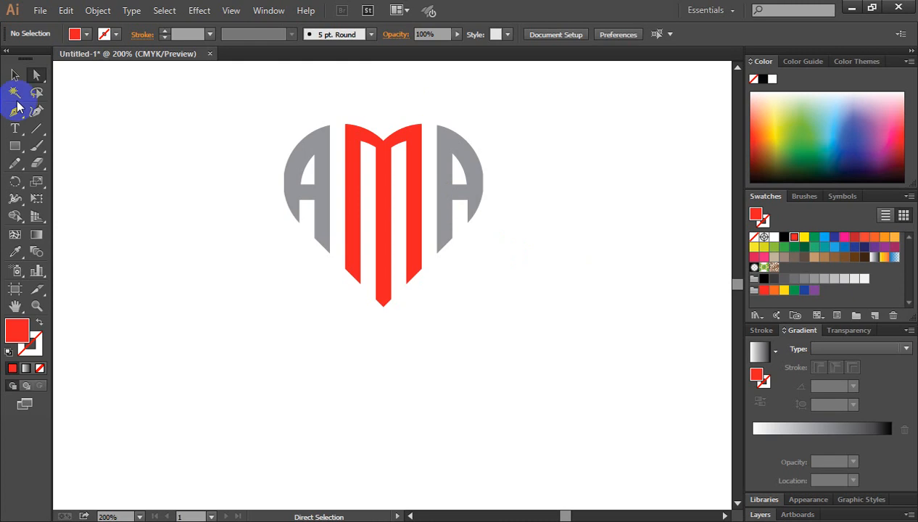
left_click_drag(238, 100, 569, 346)
left_click(544, 250)
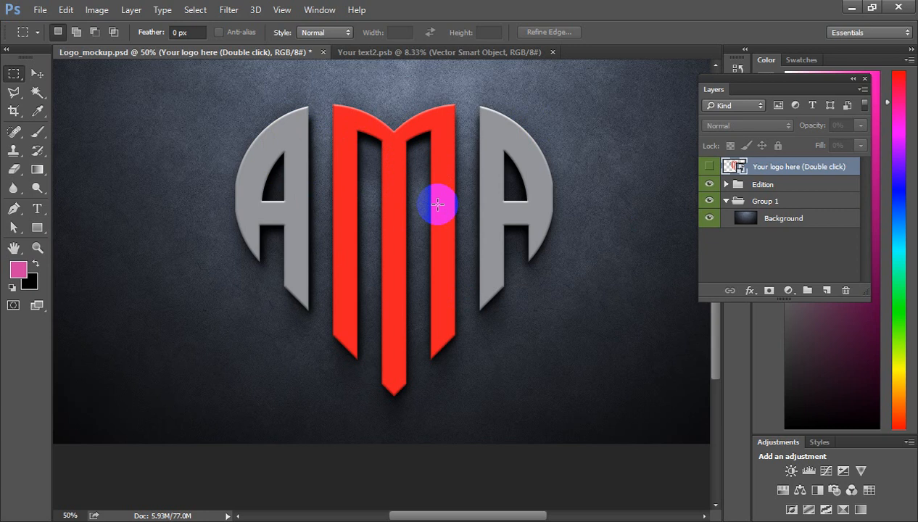
scroll(522, 248, "up", 1)
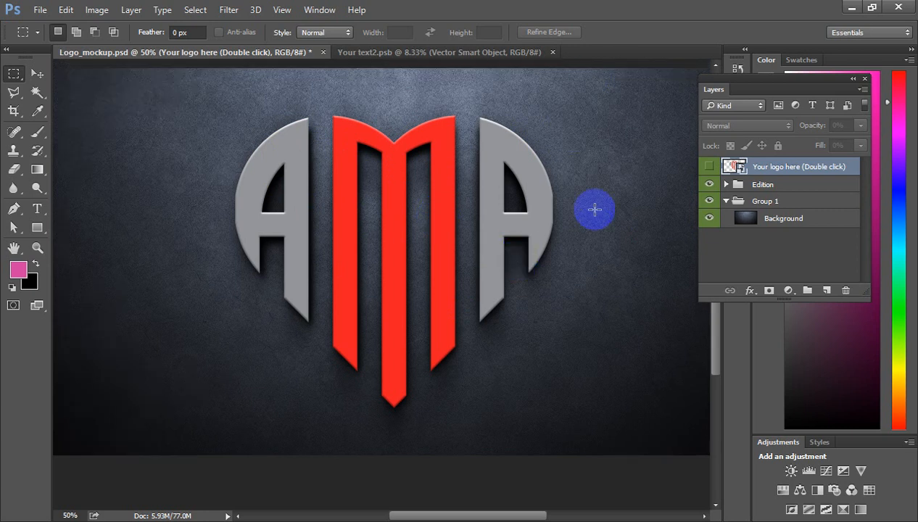
scroll(613, 208, "down", 2)
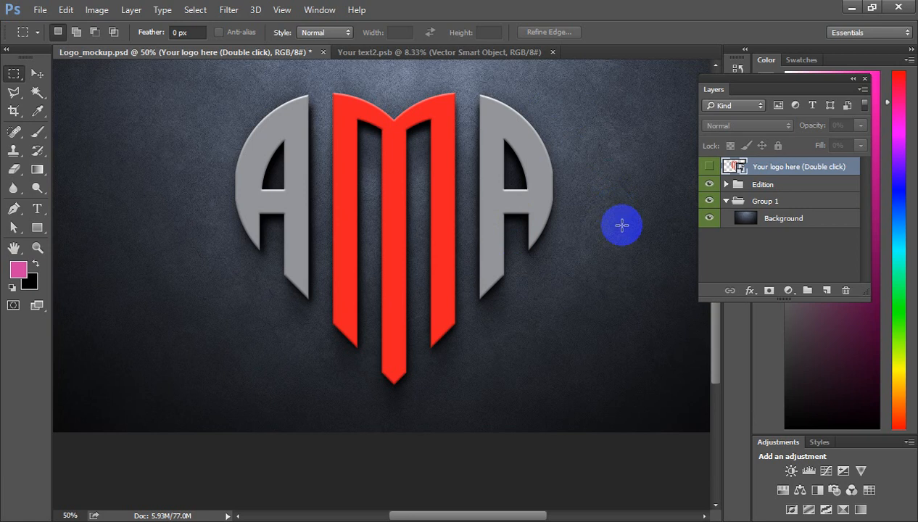
scroll(623, 229, "up", 2)
scroll(620, 243, "down", 1)
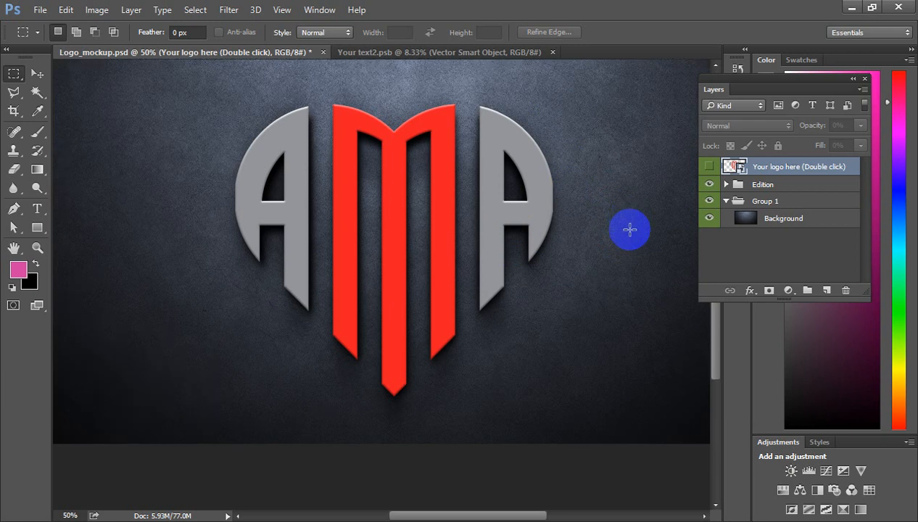
scroll(629, 230, "down", 1)
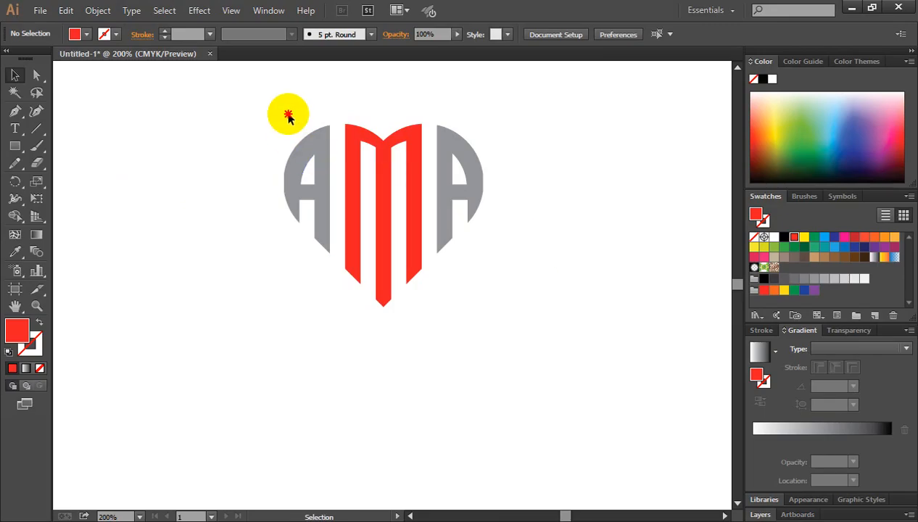
Delete the AMA logo artwork from the artboard and draw a straight vertical line with the Line Segment tool
left_click_drag(263, 93, 546, 332)
key("Delete")
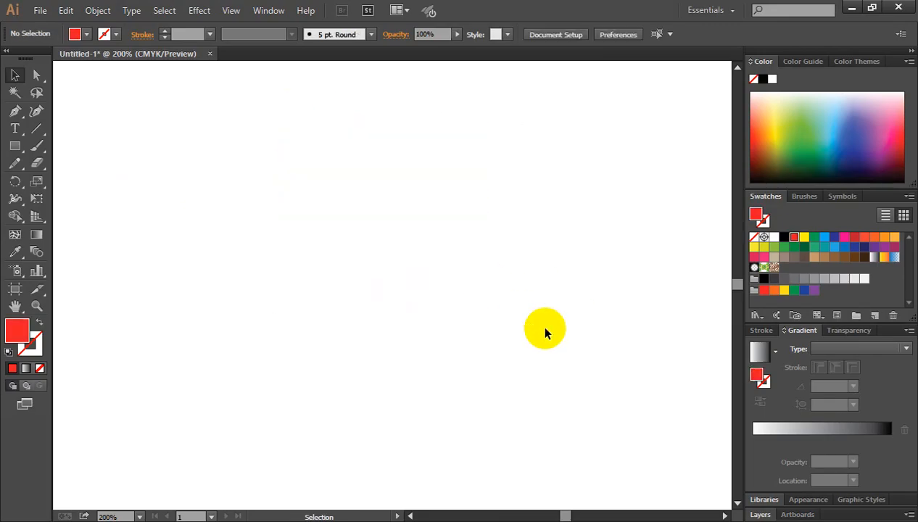
left_click(32, 132)
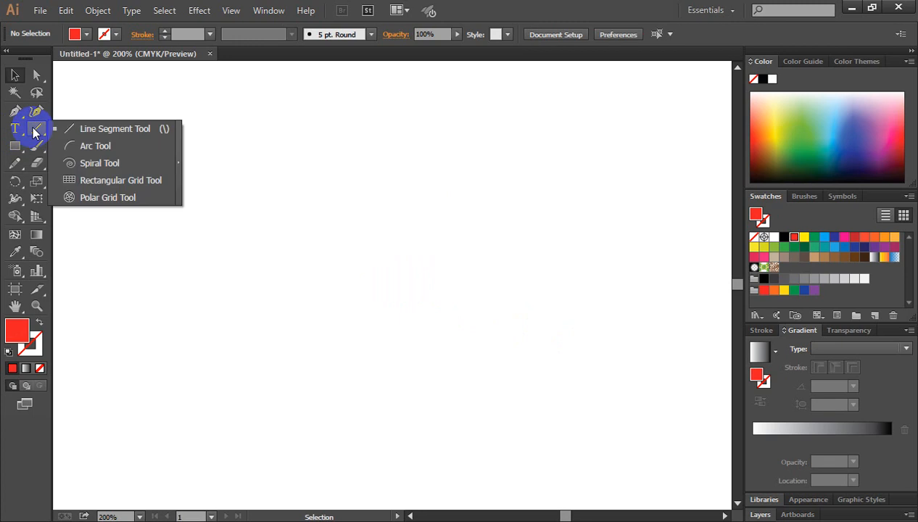
left_click(119, 129)
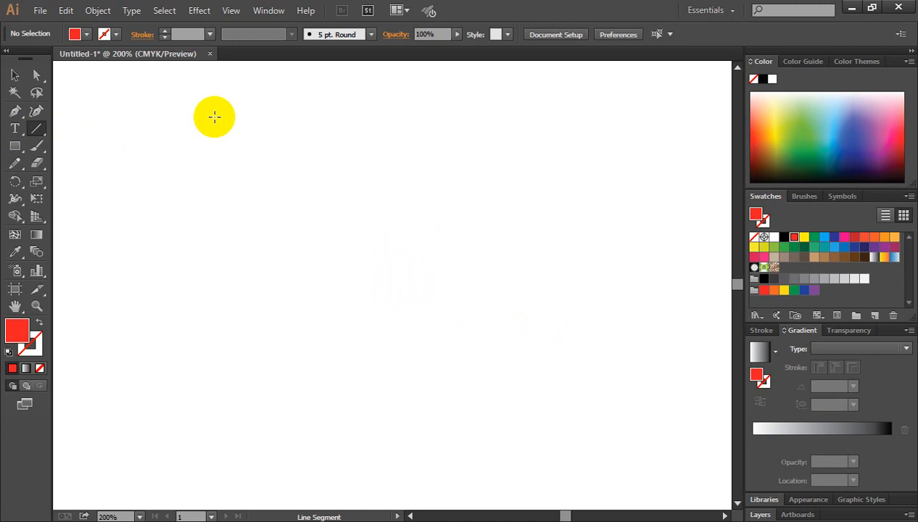
left_click_drag(215, 116, 214, 336)
left_click(14, 75)
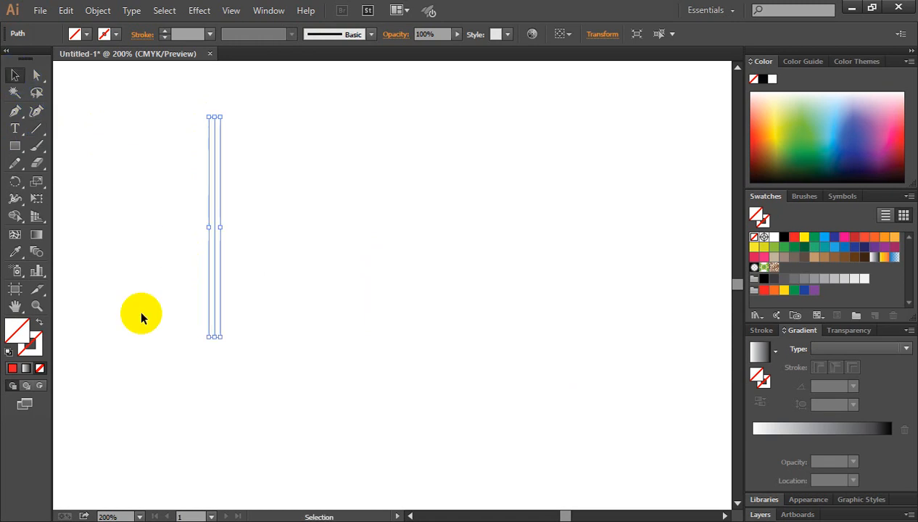
left_click(381, 219)
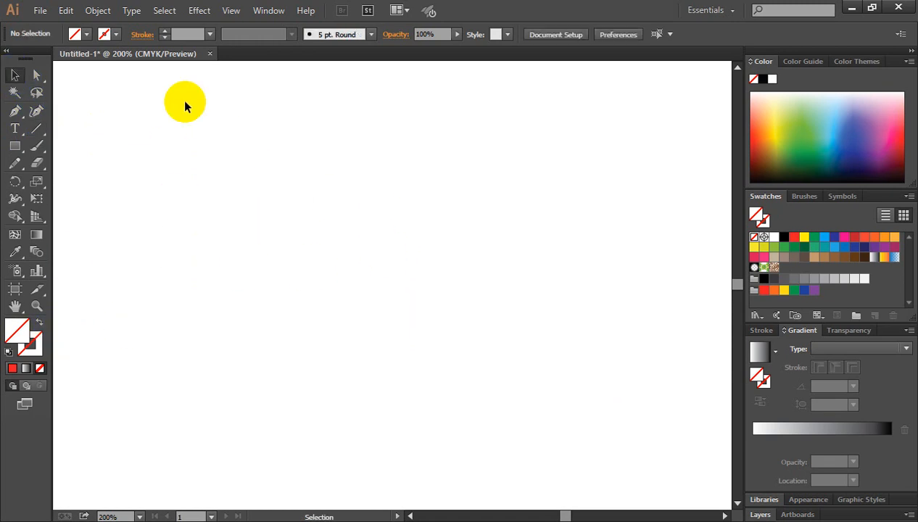
Apply a black stroke to the vertical line
left_click_drag(140, 162, 250, 229)
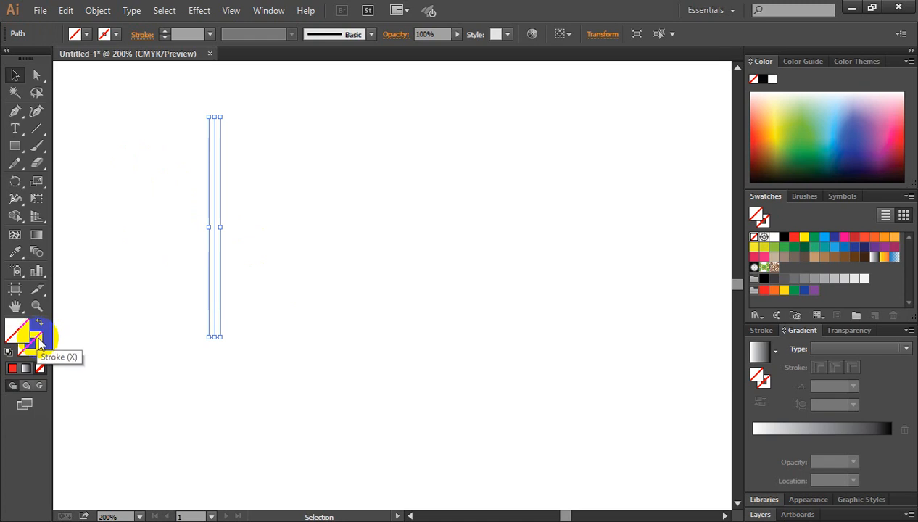
left_click(33, 342)
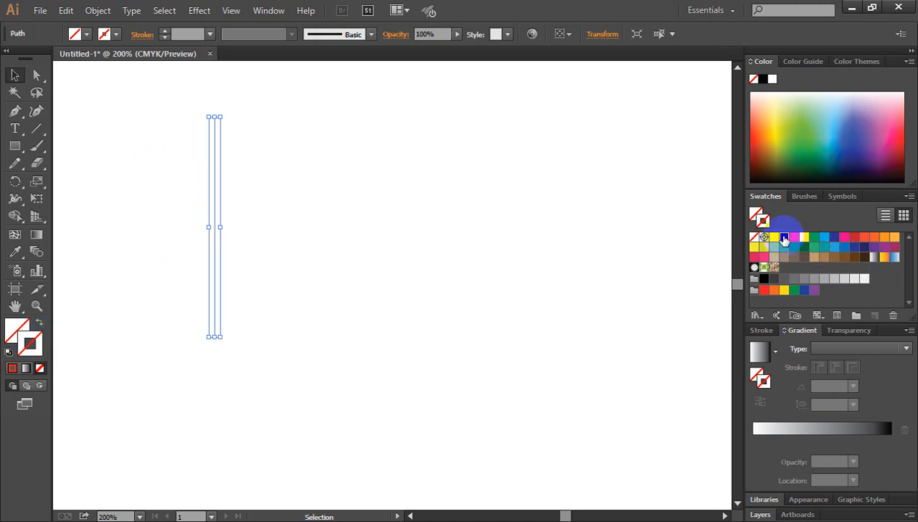
left_click(784, 239)
left_click(378, 258)
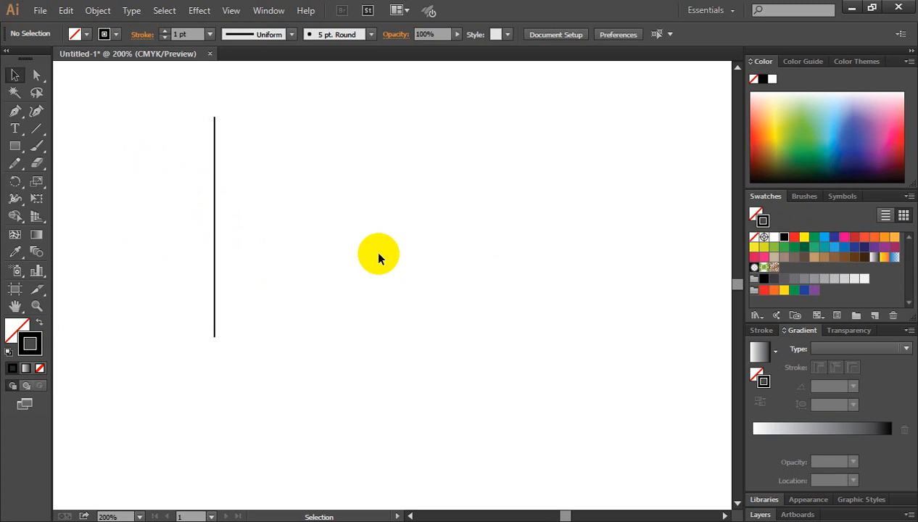
Lengthen the vertical line by extending both its upper and lower ends
left_click(214, 190)
left_click_drag(214, 118, 214, 88)
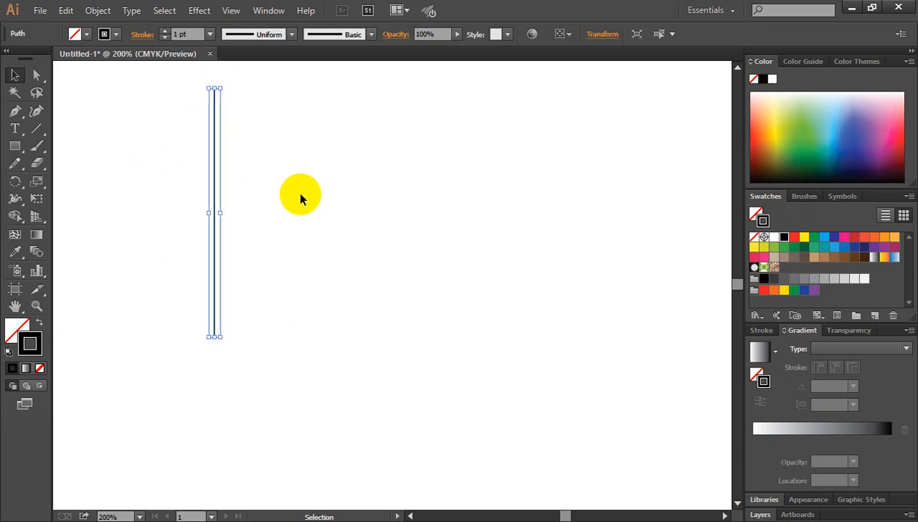
left_click(300, 197)
left_click(215, 219)
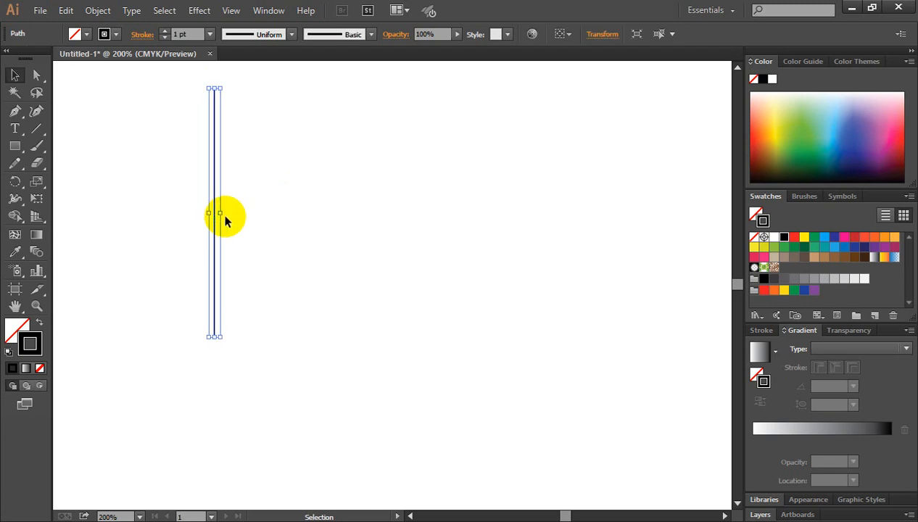
left_click_drag(214, 338, 214, 372)
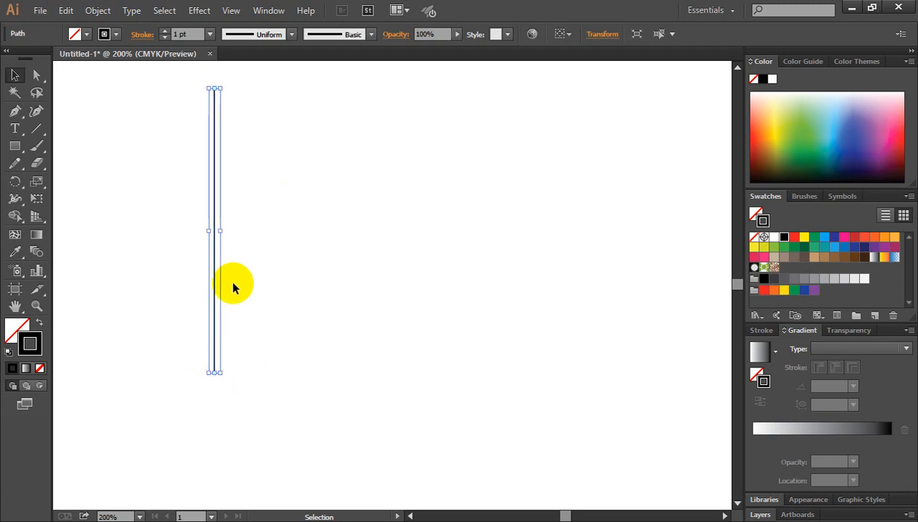
left_click(236, 287)
Duplicate the vertical line a short distance to its right
left_click(215, 251)
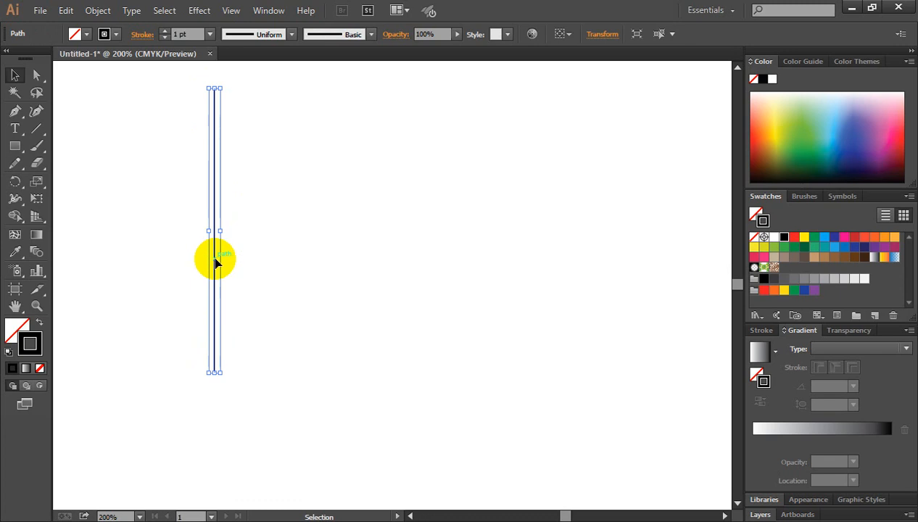
left_click_drag(215, 258, 232, 260)
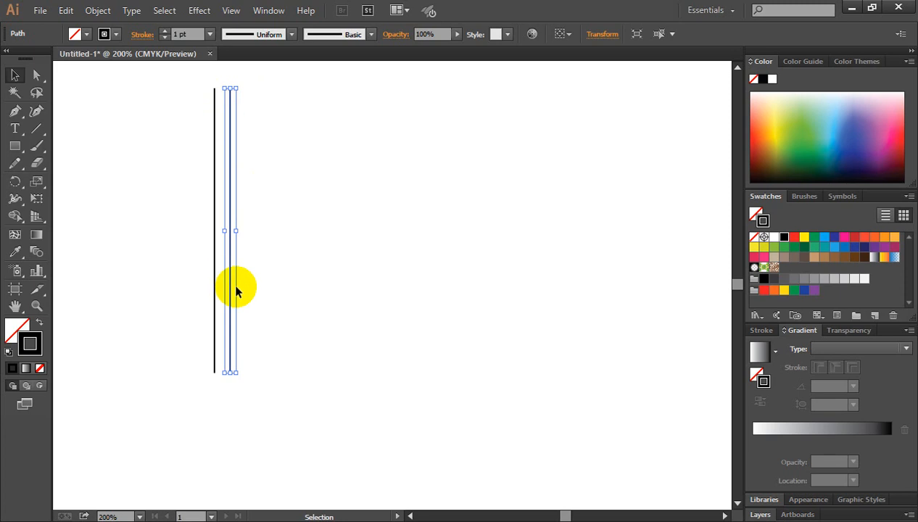
key("a")
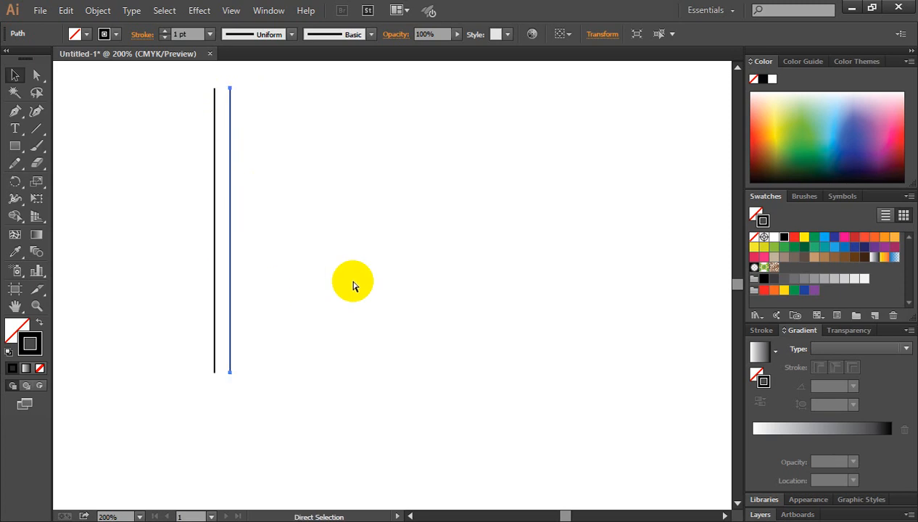
Repeat the line duplication at the same spacing until there is an evenly spaced row of 14 vertical lines
key("ctrl+d")
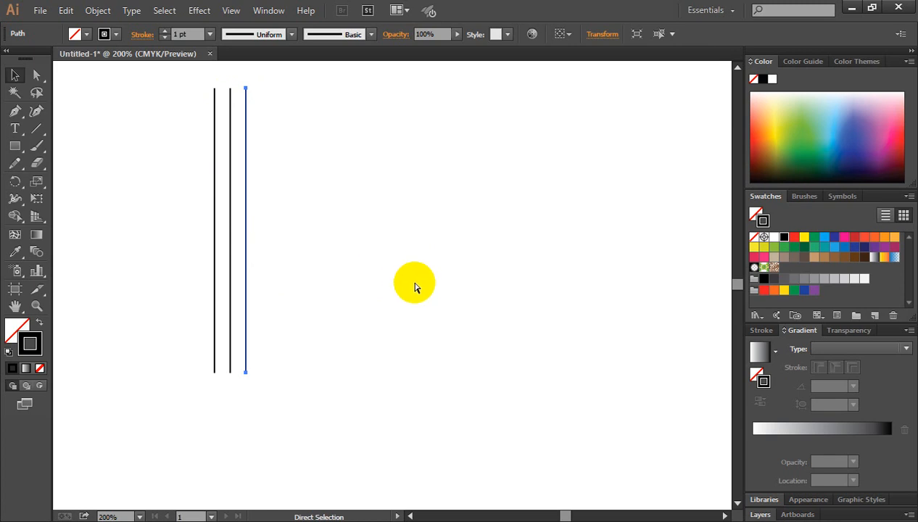
key("ctrl+d")
key("ctrl+d")
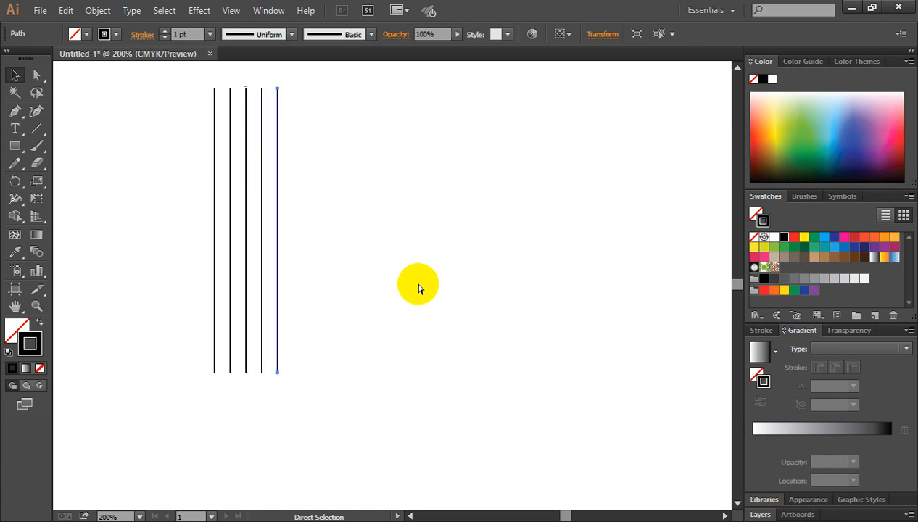
key("ctrl+d")
key("ctrl+d")
key("ctrl+d")
key("ctrl+d")
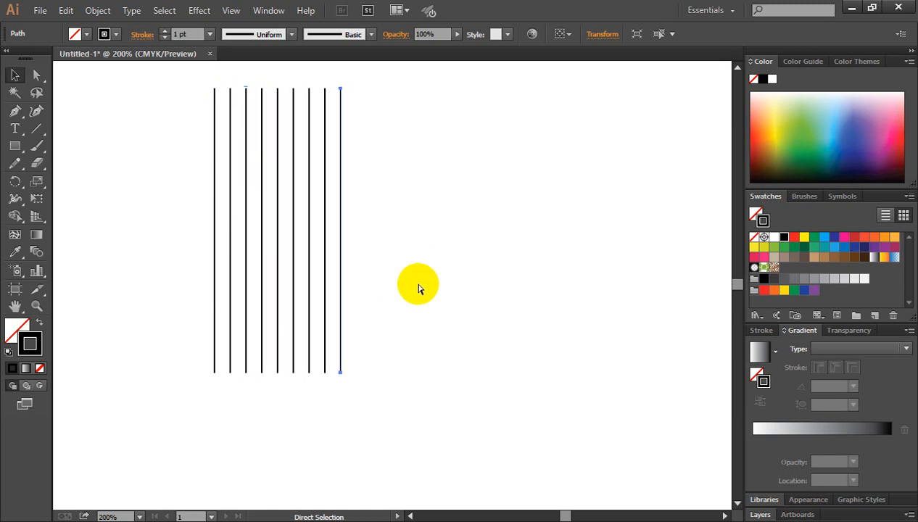
key("ctrl+d")
key("ctrl+d")
key("ctrl+d")
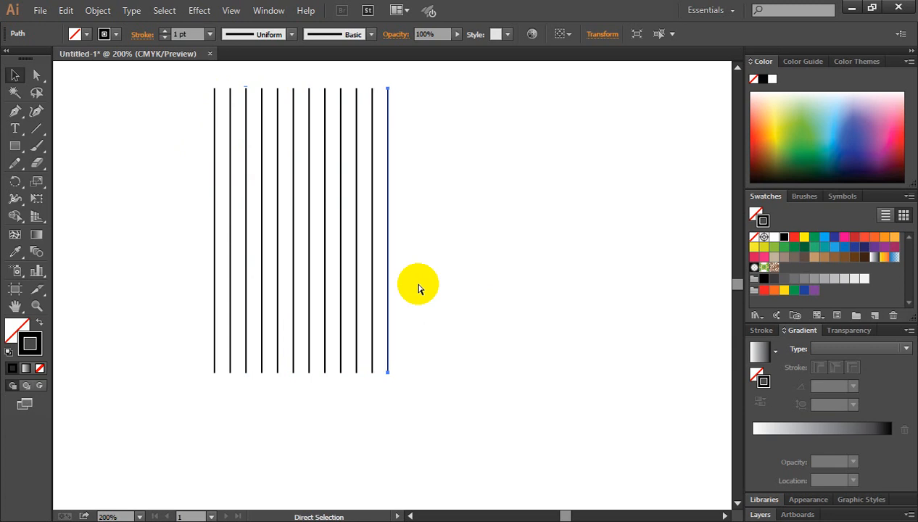
key("ctrl+d")
key("ctrl+d")
key("v")
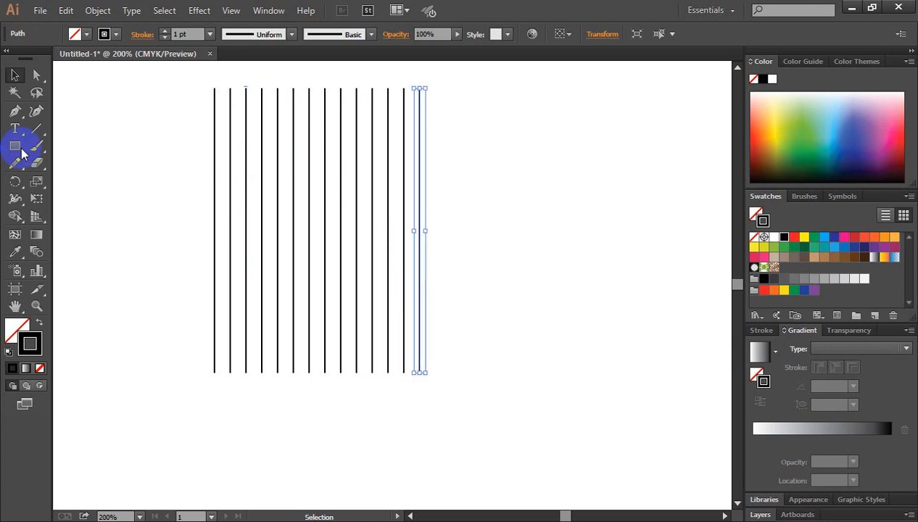
left_click(126, 120)
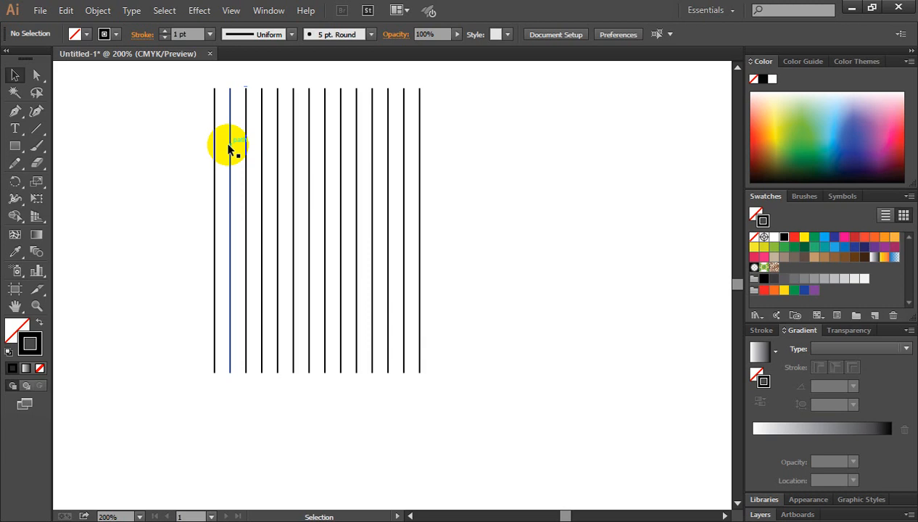
Rotate a copy of all the vertical lines by 90 degrees over the originals to form a square grid
left_click_drag(196, 140, 441, 193)
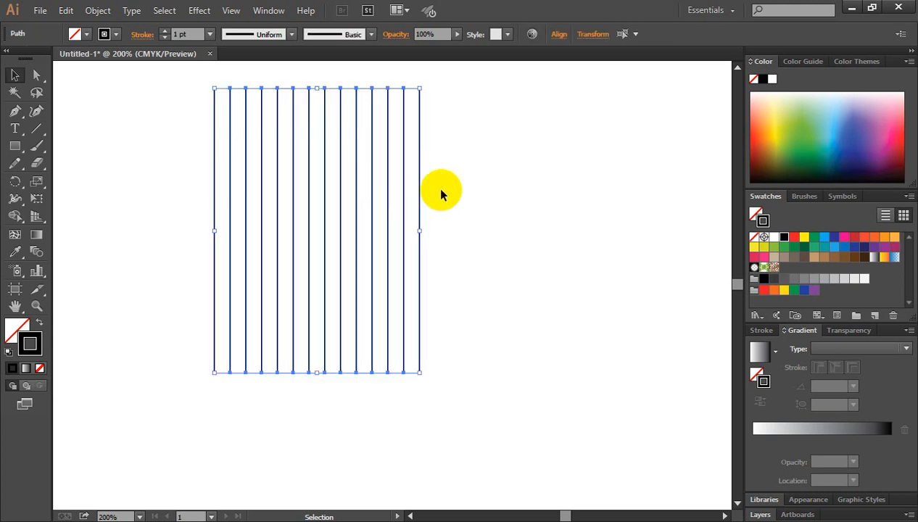
left_click(487, 176)
key("ctrl+minus")
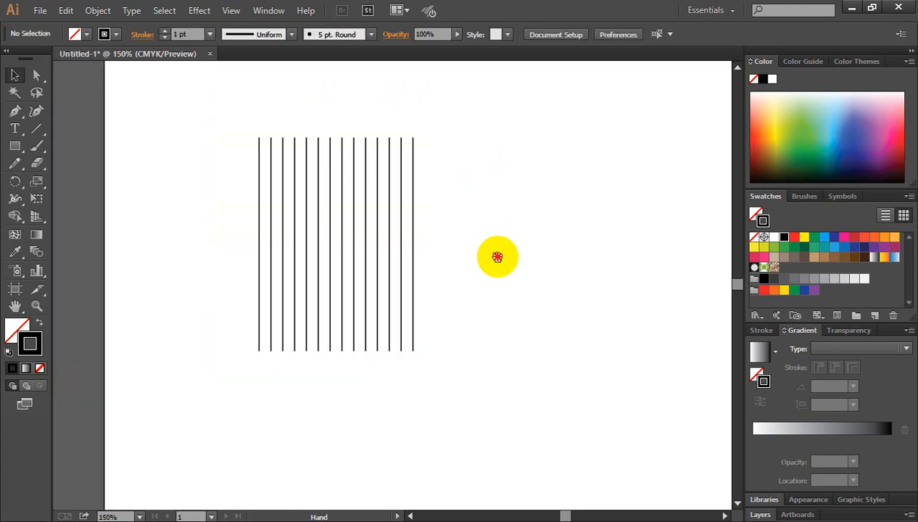
left_click_drag(499, 256, 490, 236)
left_click_drag(225, 112, 432, 225)
key("ctrl")
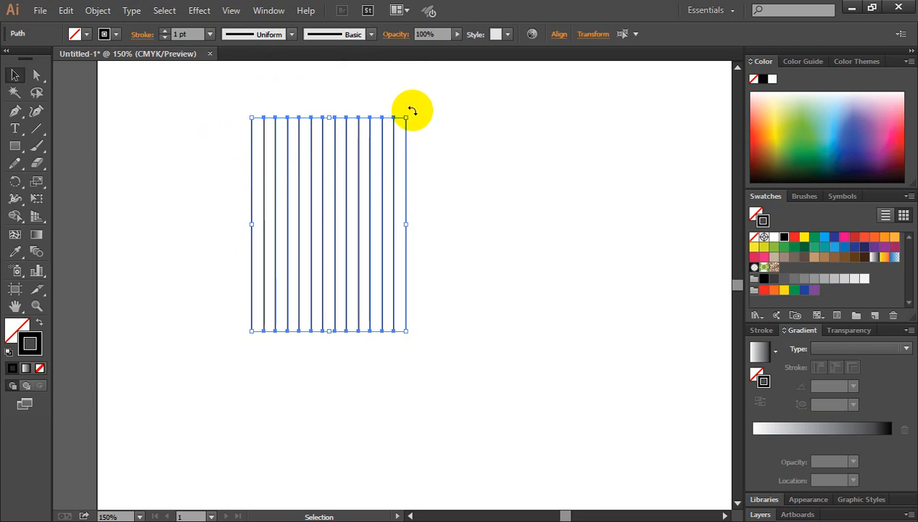
left_click_drag(412, 110, 473, 293)
left_click(491, 180)
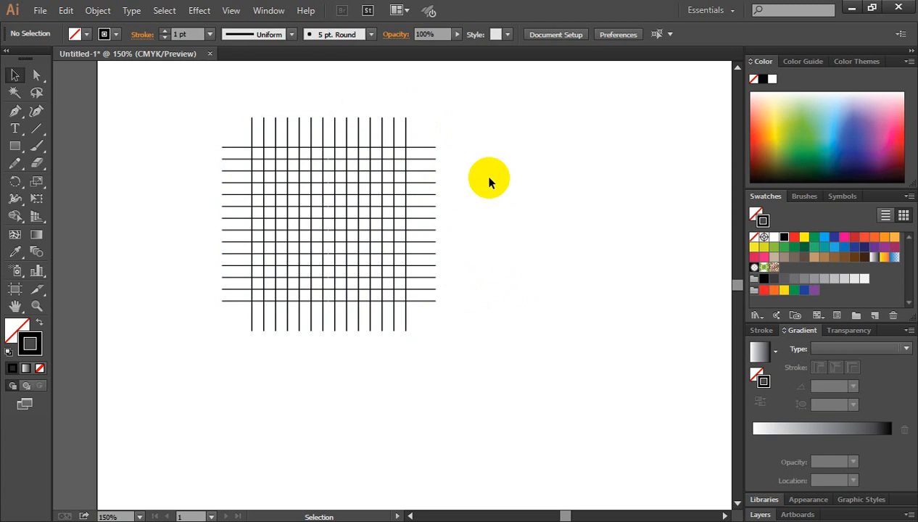
Draw a tall rectangle to the right of the grid and round all its corners fully, to 42.67 pt, into a capsule shape
left_click_drag(550, 272, 510, 266)
left_click_drag(14, 146, 89, 159)
left_click(89, 147)
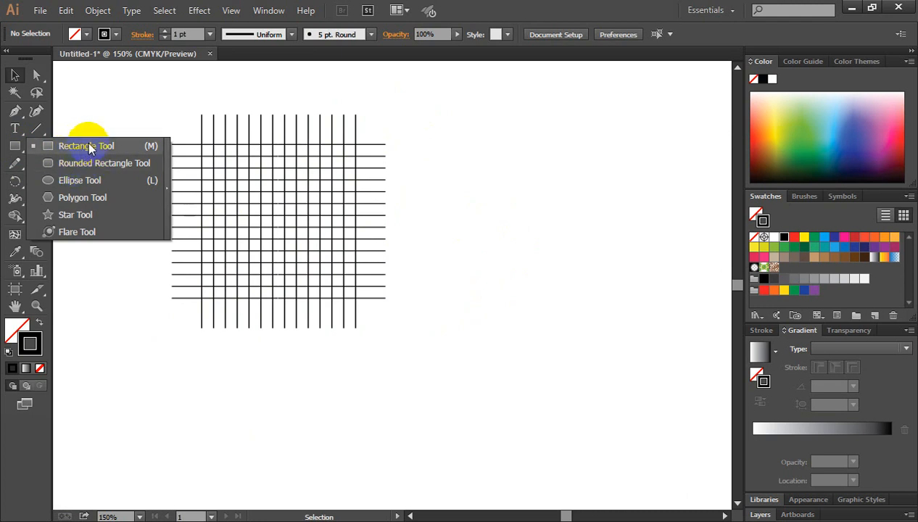
left_click_drag(519, 120, 608, 346)
left_click(38, 79)
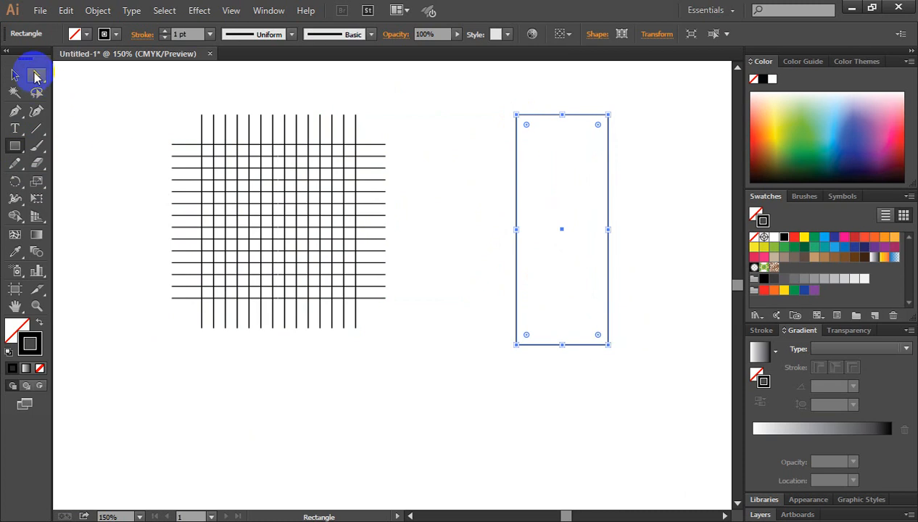
left_click_drag(527, 127, 564, 262)
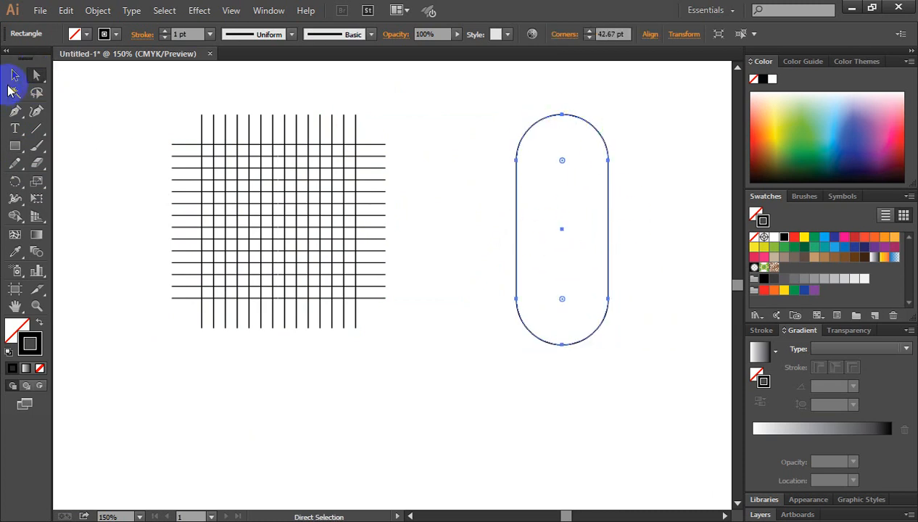
Rotate the capsule and a copy of it 90 degrees apart over the same centre to form a cross
left_click(16, 76)
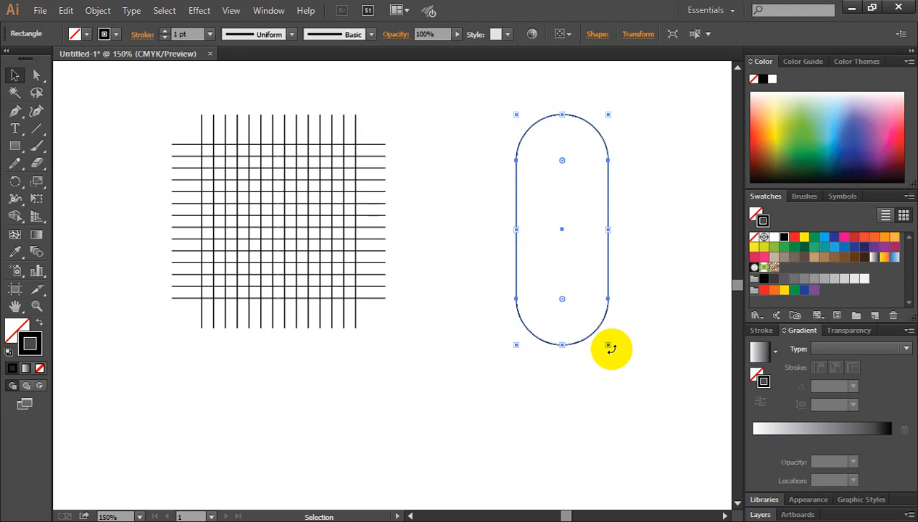
left_click_drag(611, 349, 690, 208)
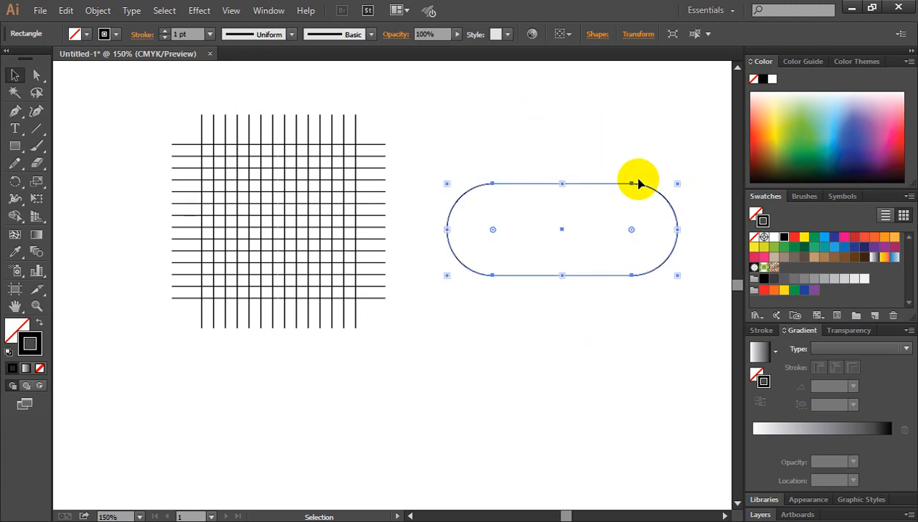
key("a")
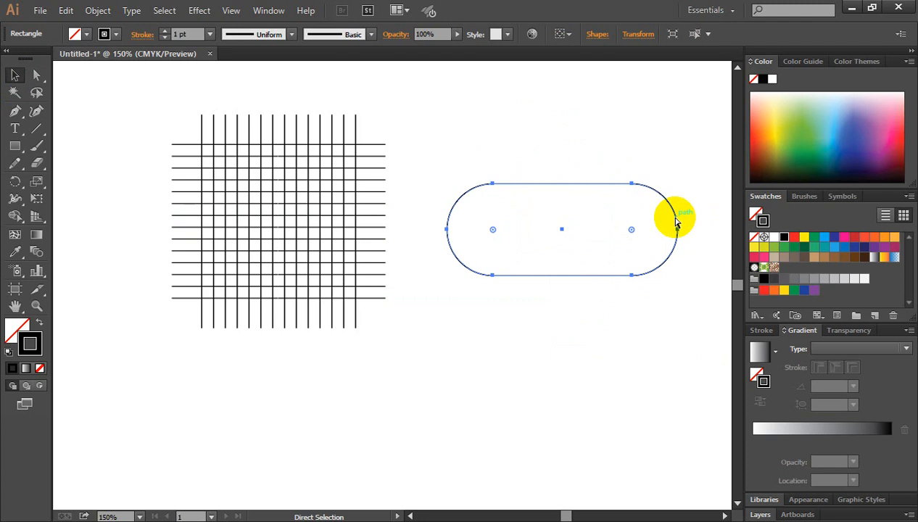
key("v")
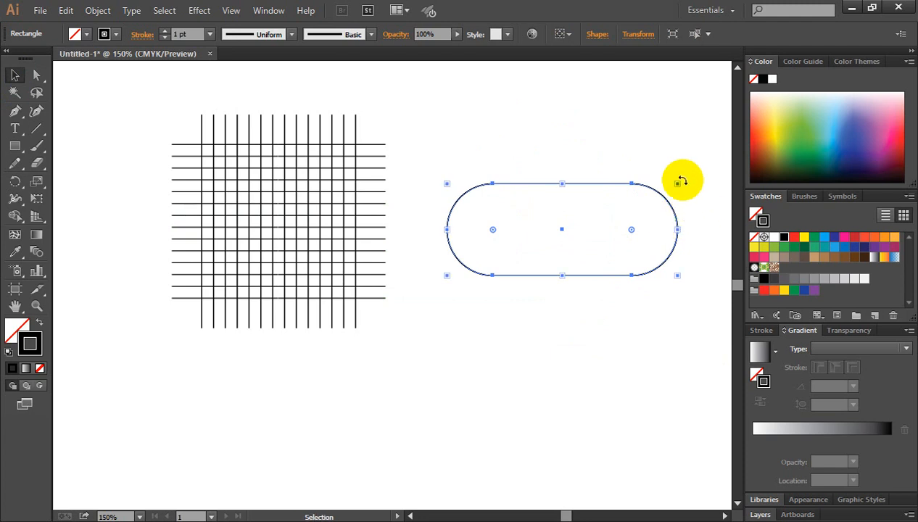
left_click_drag(682, 181, 647, 338)
left_click(650, 305)
Show the rulers and place a horizontal guide where the vertical capsule's top arc meets its straight sides
key("ctrl+space")
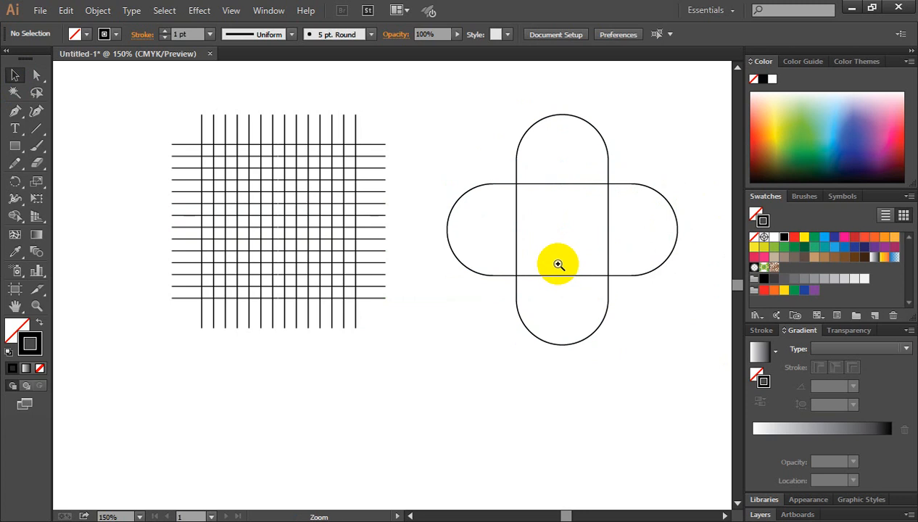
left_click(558, 265)
left_click(404, 94)
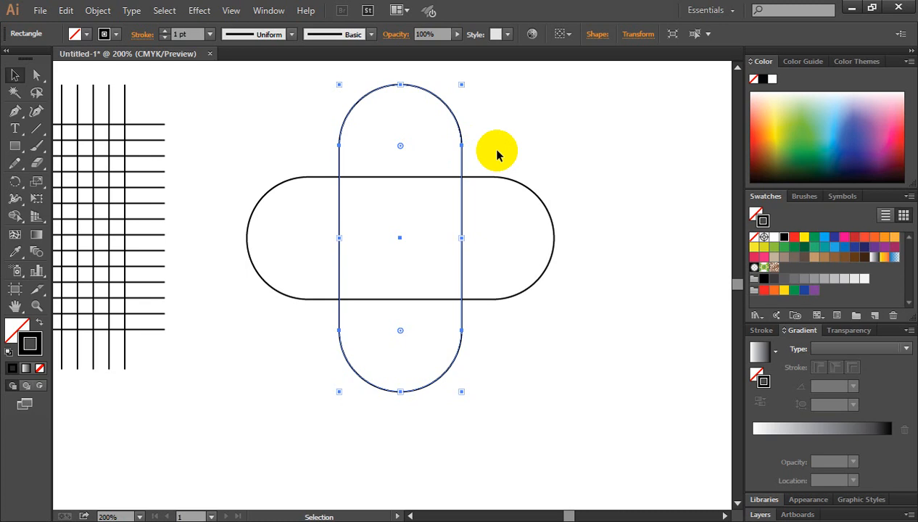
left_click(479, 135)
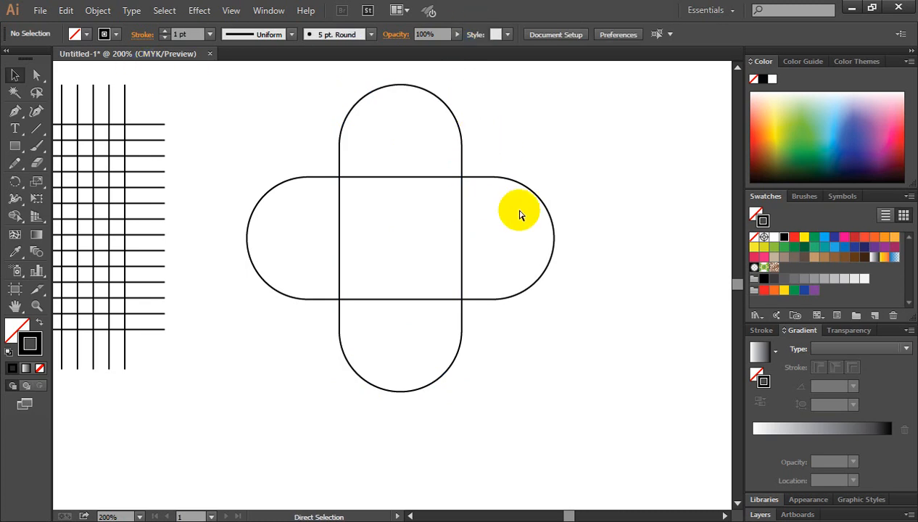
key("ctrl+r")
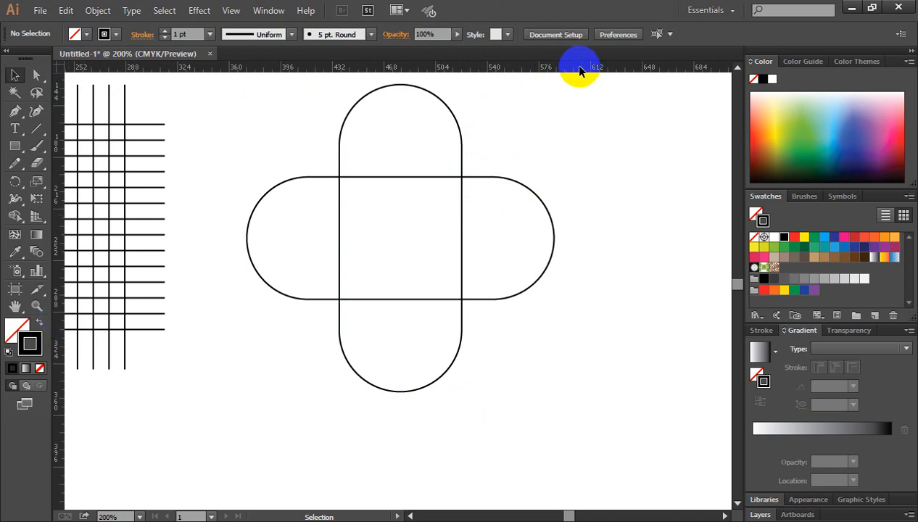
left_click(440, 101)
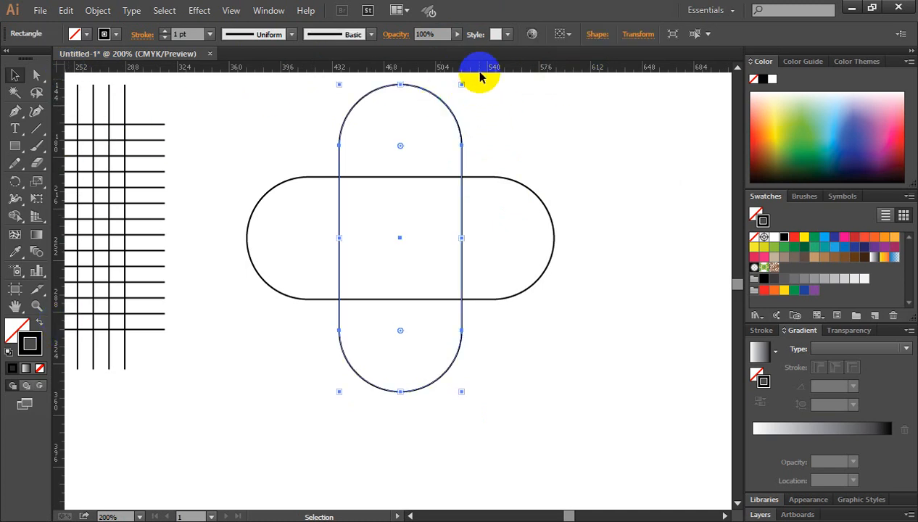
left_click_drag(471, 73, 462, 146)
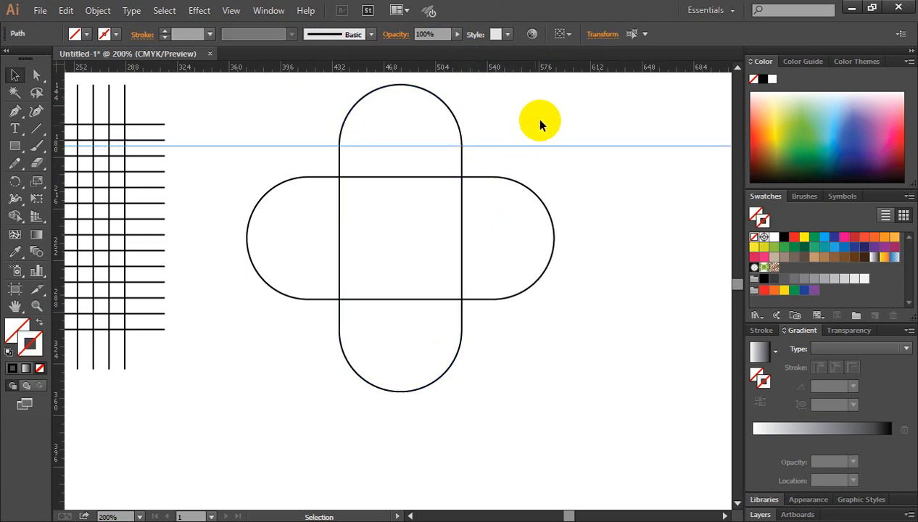
Move the horizontal capsule so its top edge lies on the guide and its right arc starts at the vertical capsule's right edge
left_click_drag(543, 121, 598, 181)
left_click(618, 212)
left_click(520, 186)
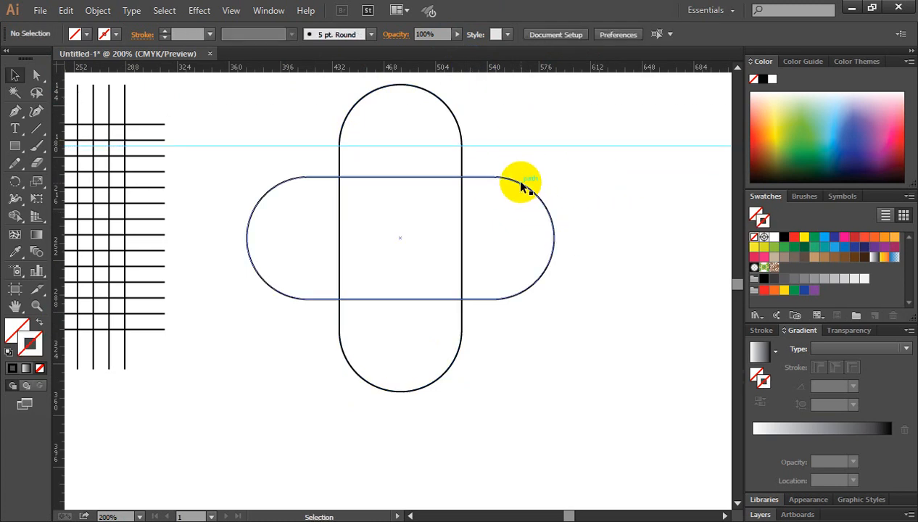
left_click_drag(521, 186, 492, 185)
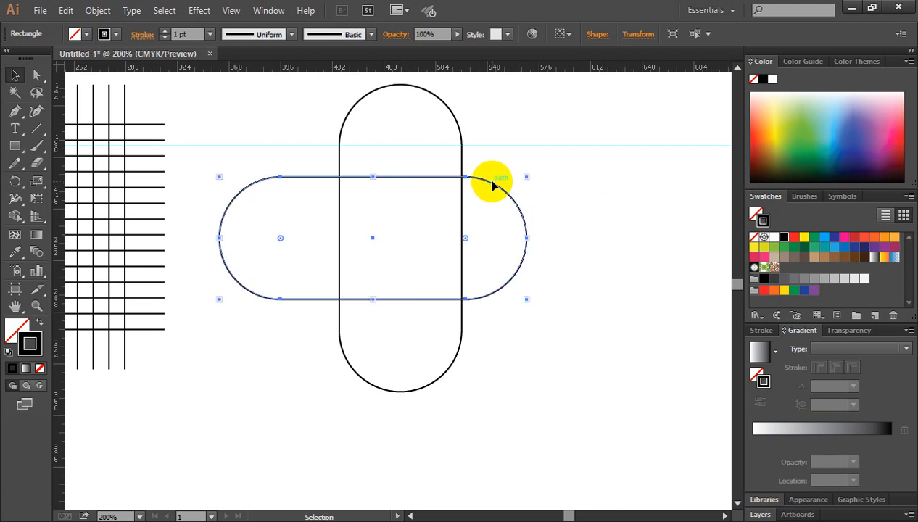
left_click(460, 216, "ctrl")
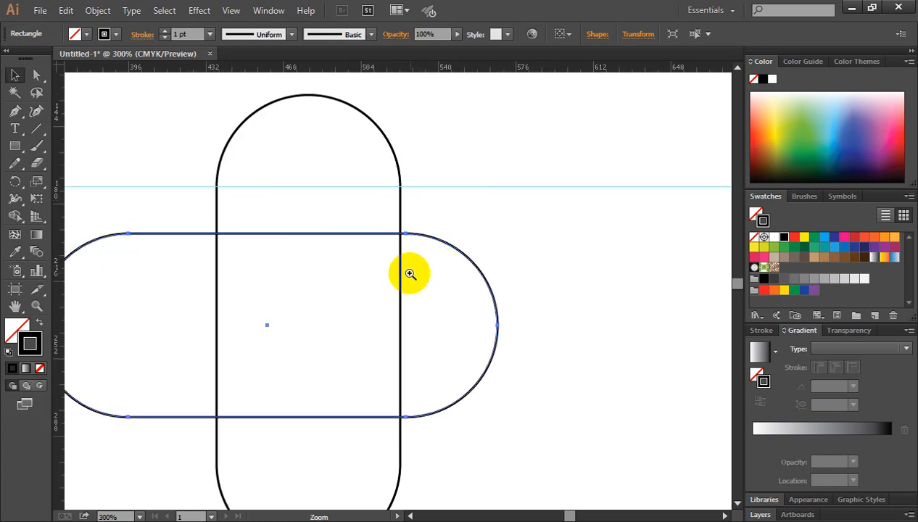
left_click(469, 204, "ctrl")
left_click(407, 267, "ctrl")
left_click_drag(420, 276, 515, 139)
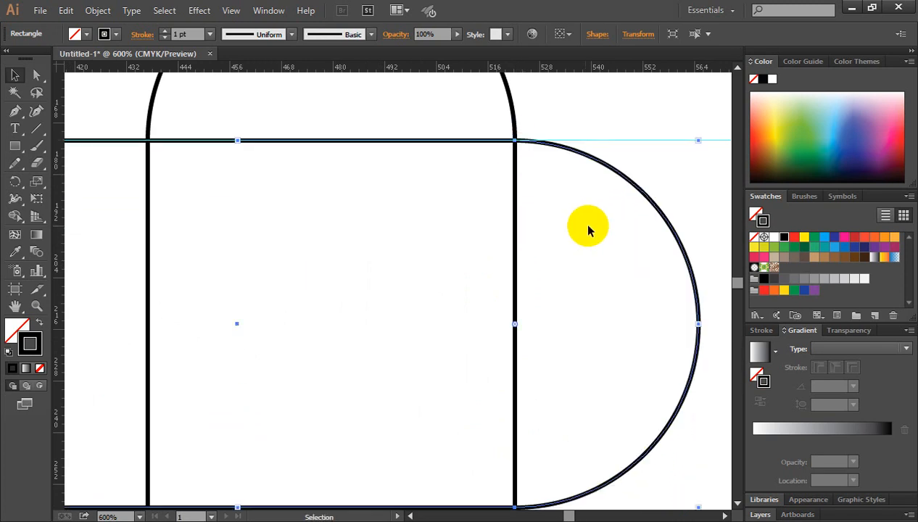
Delete the horizontal guide running through the two capsules
left_click_drag(582, 92, 493, 181)
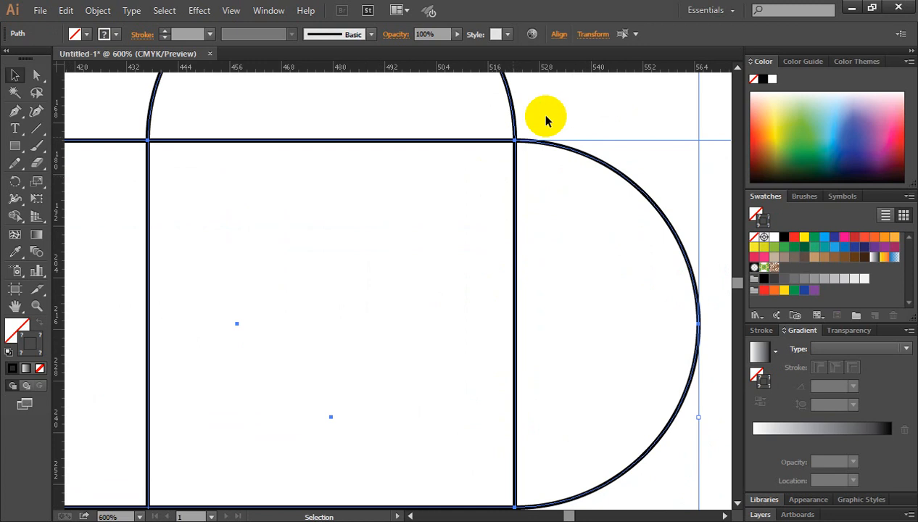
key("ctrl+minus")
key("ctrl+minus")
key("ctrl+minus")
key("ctrl+minus")
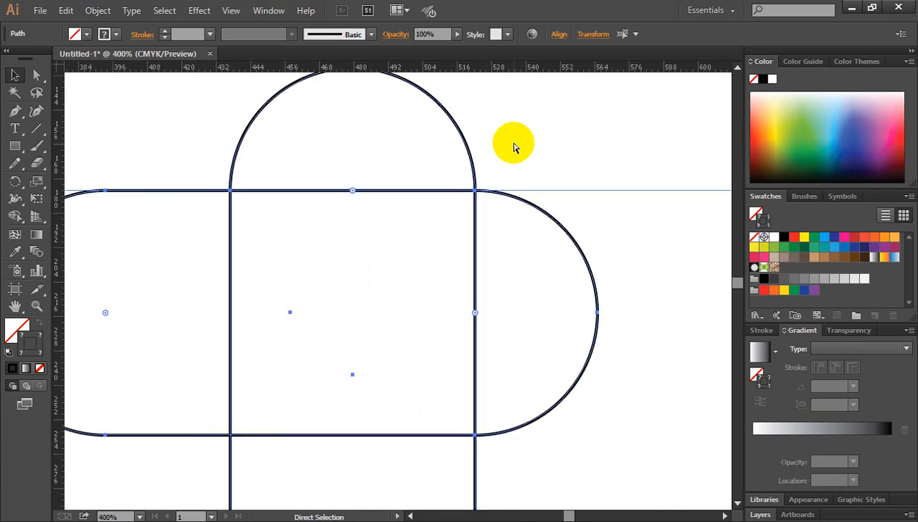
left_click_drag(519, 229, 636, 217)
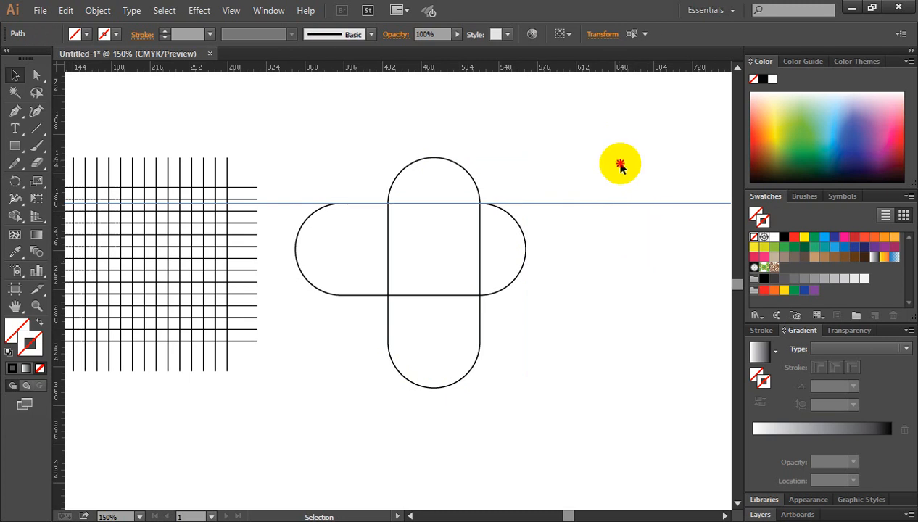
key("Delete")
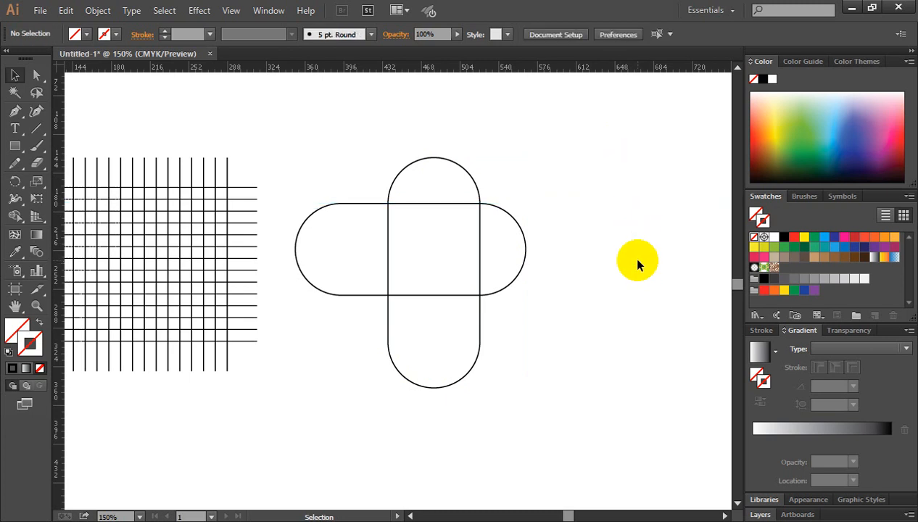
With Shape Builder, remove the left and lower capsule ends and merge the remaining square and two semicircles into a heart
left_click_drag(348, 150, 533, 326)
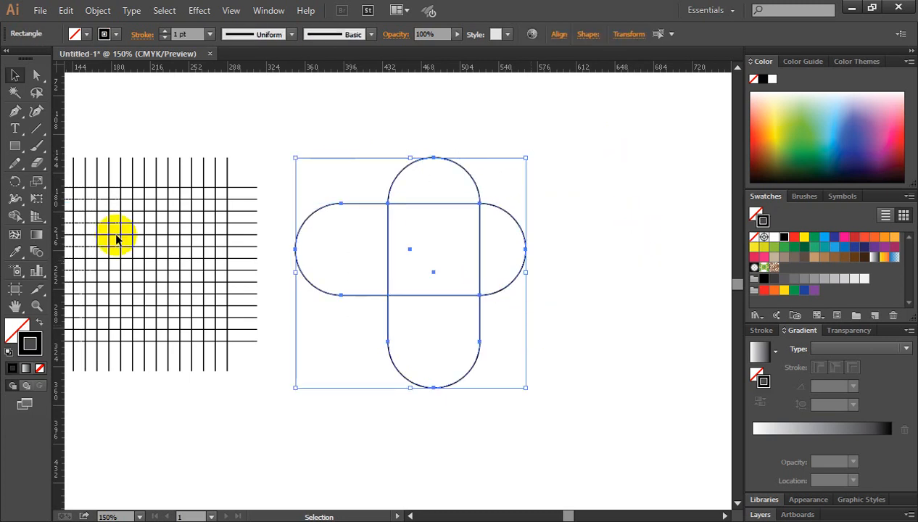
left_click(15, 216)
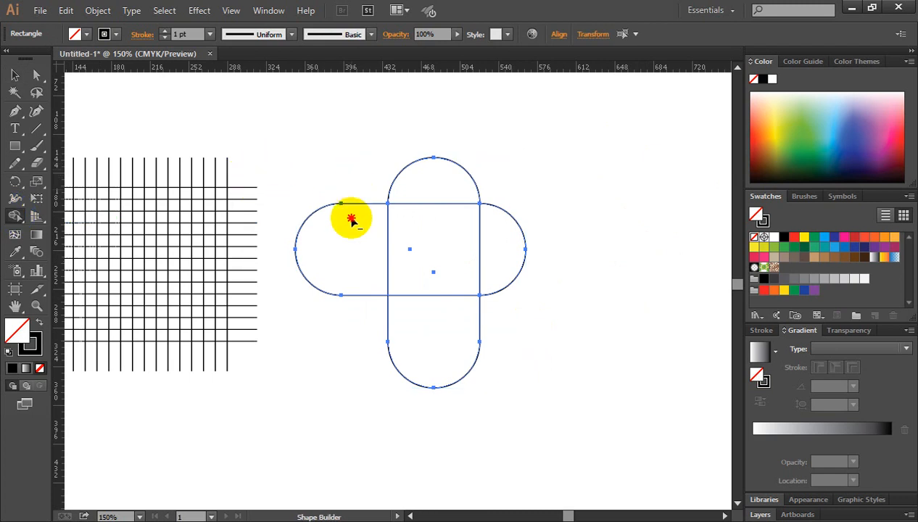
left_click(349, 275, "alt")
mouse_move(349, 278)
left_mouse_down()
mouse_move(389, 322)
mouse_move(533, 348)
mouse_move(582, 320)
left_mouse_up()
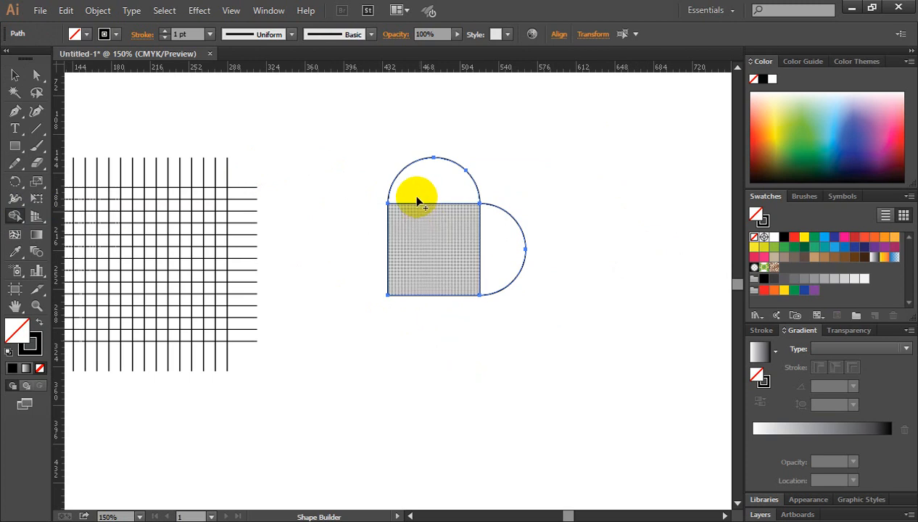
mouse_move(420, 178)
left_mouse_down()
mouse_move(423, 230)
mouse_move(419, 223)
mouse_move(486, 252)
left_mouse_up()
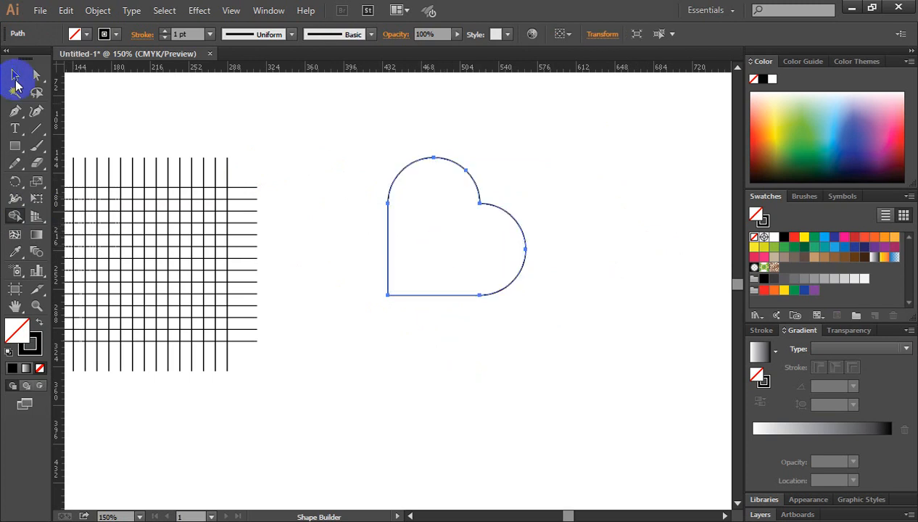
left_click(16, 74)
left_click(570, 276)
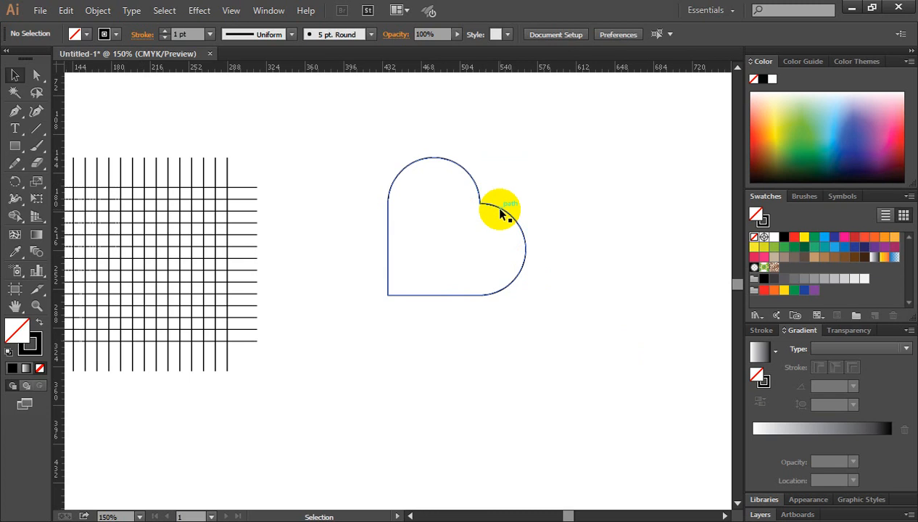
Move the heart slightly upward and rotate it 45 degrees counterclockwise so its tip points straight down
left_click_drag(500, 212, 510, 182)
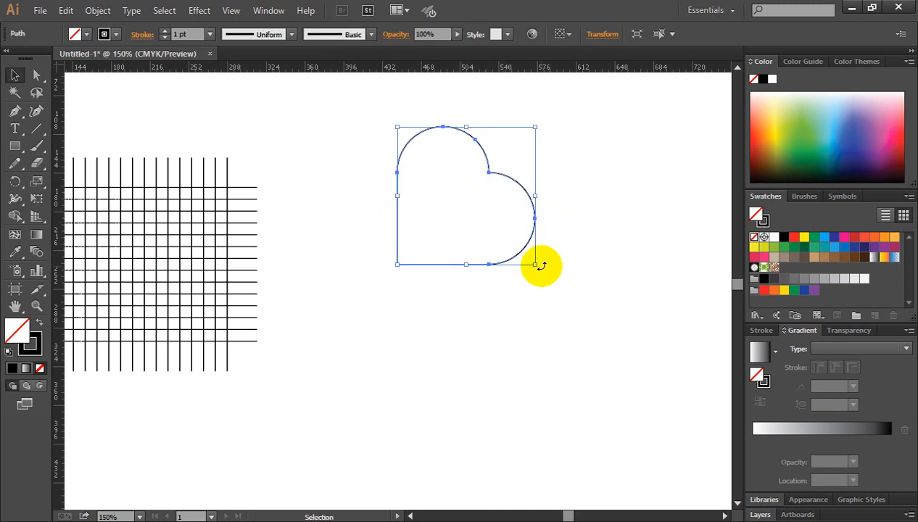
left_click_drag(541, 266, 575, 217)
left_click(572, 283)
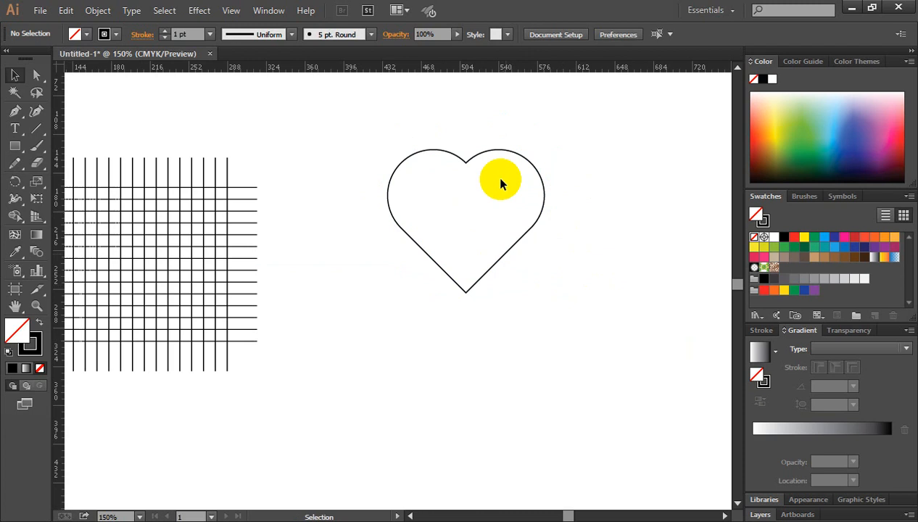
Move the heart onto the line grid, aligning its left edge with the outermost left line and its tip with the lowest horizontal line
left_click_drag(375, 324, 568, 313)
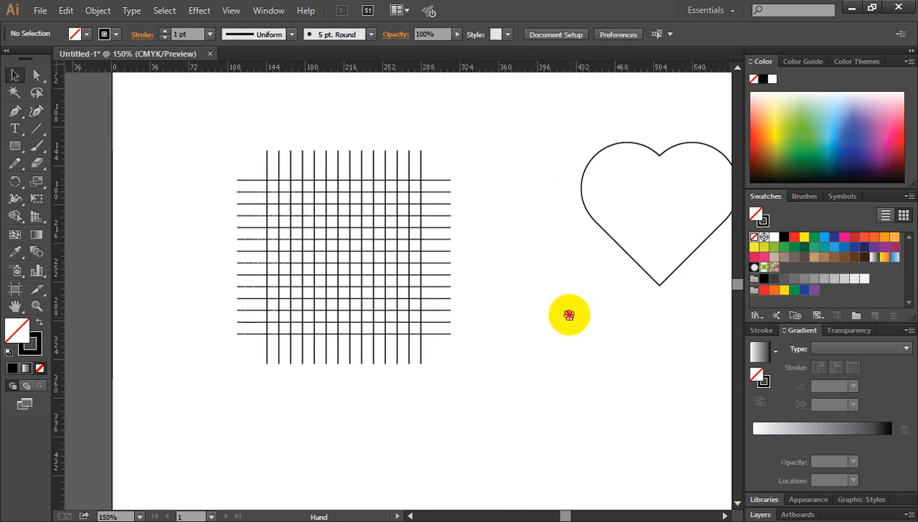
left_click(679, 147)
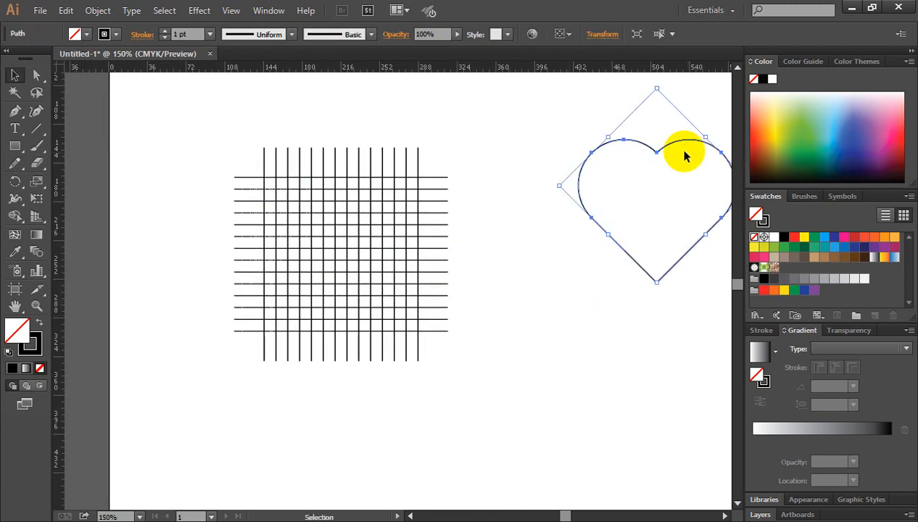
left_click_drag(681, 144, 369, 193)
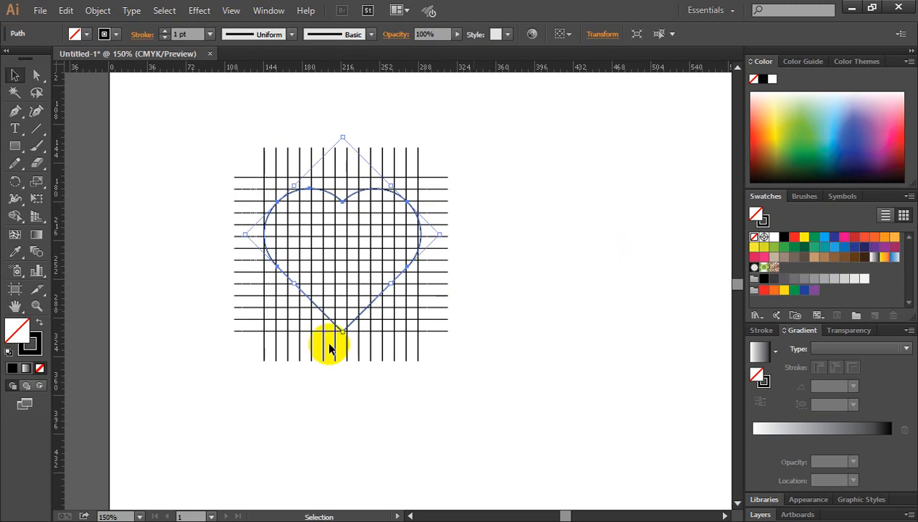
Scale the heart down proportionally from its right corner to fit the width of the grid
left_click(317, 308, "ctrl")
left_click(401, 251, "ctrl")
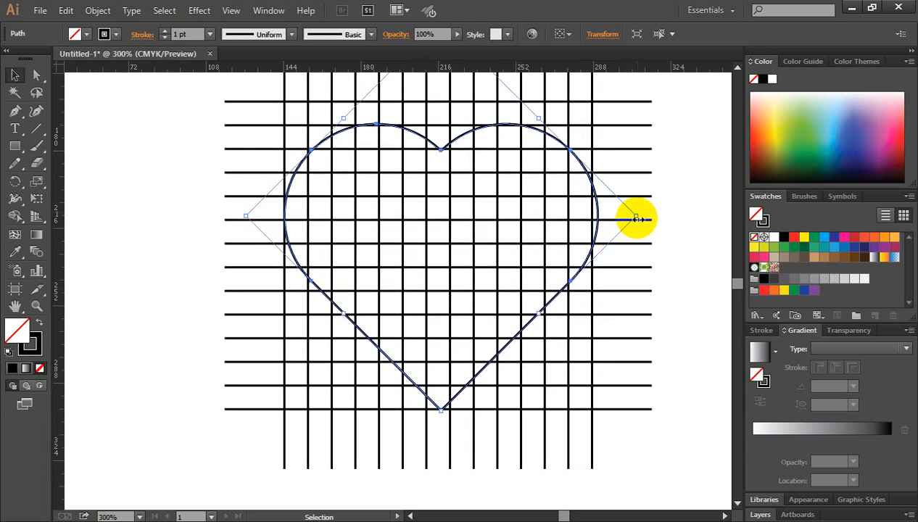
left_click_drag(636, 219, 631, 216)
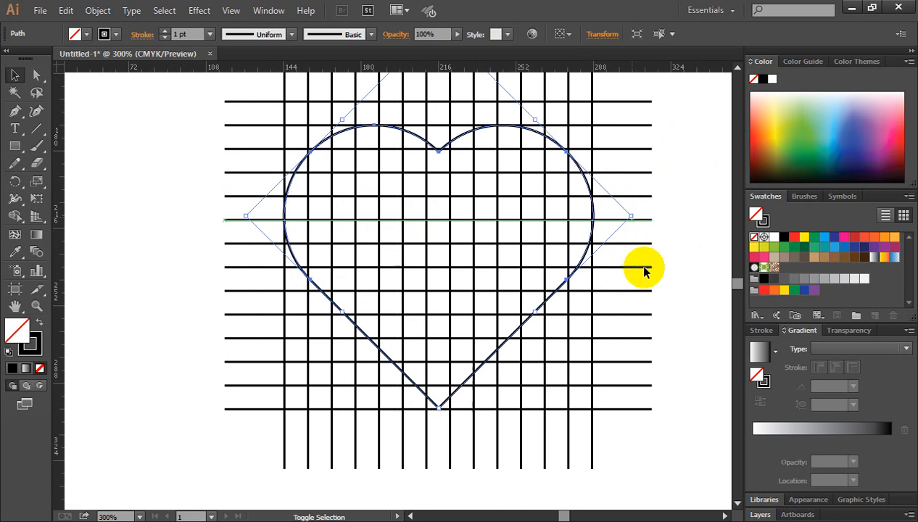
left_click(680, 263)
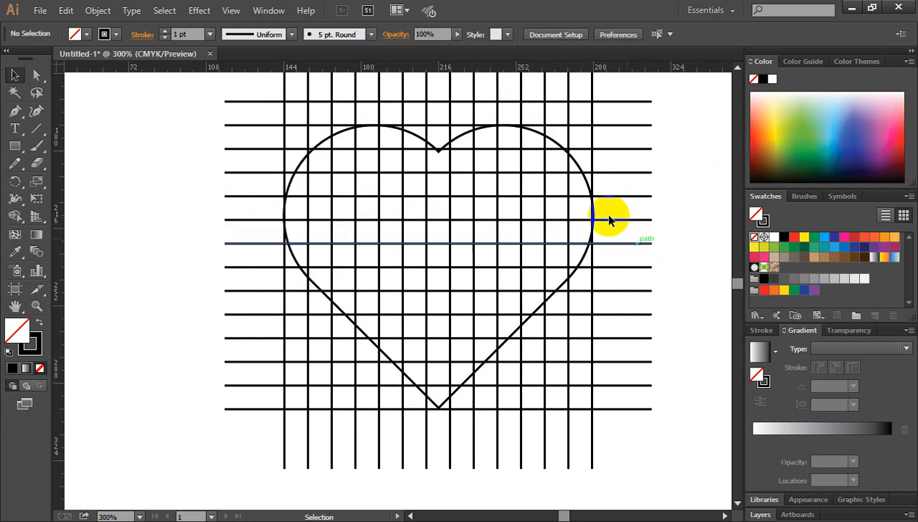
Fine-tune the heart's size so its right curve touches the grid's outermost right vertical line
left_click(580, 167)
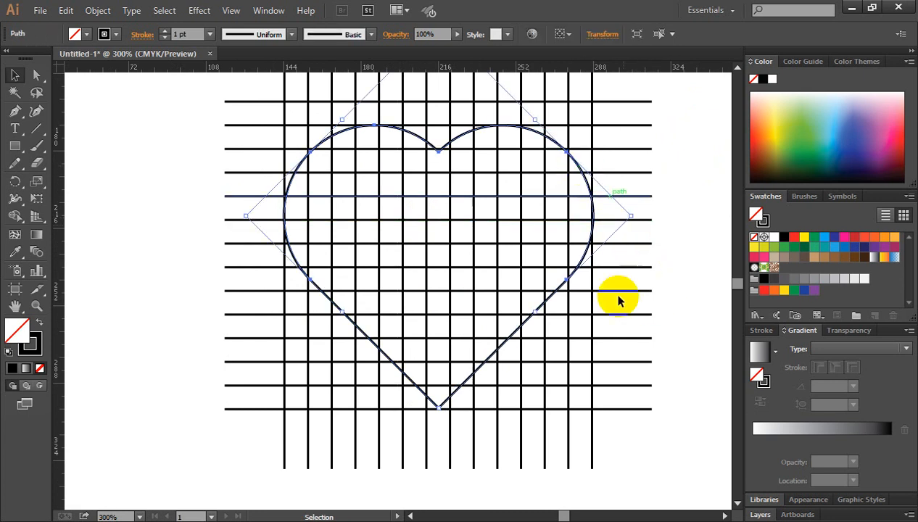
left_click(574, 254)
left_click(422, 266)
left_click(369, 277)
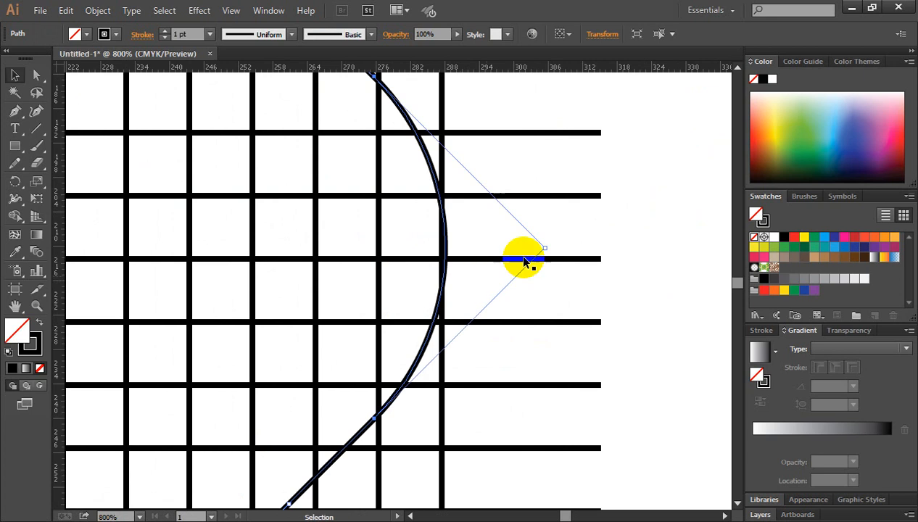
left_click_drag(546, 249, 543, 248)
key("ctrl+minus")
key("ctrl+minus")
key("ctrl+minus")
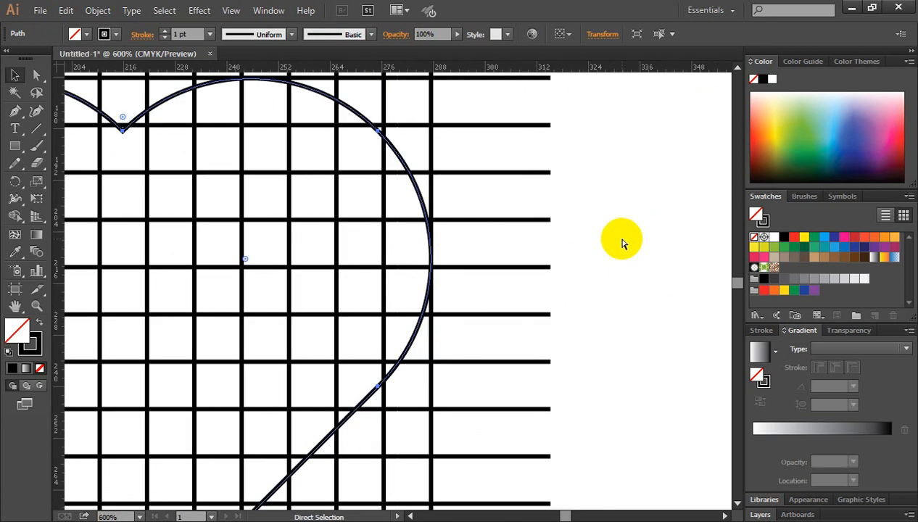
key("space")
left_click_drag(566, 281, 687, 198)
left_click(704, 176)
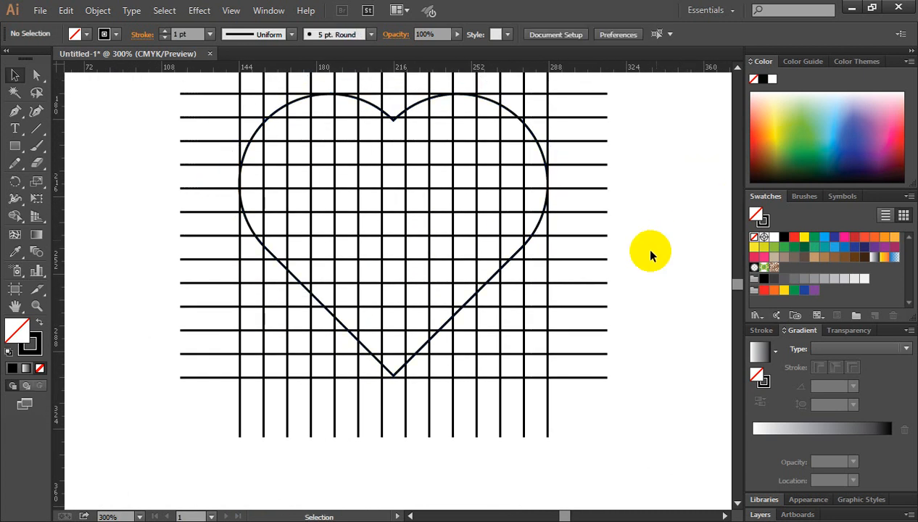
Stretch the heart's tip slightly downward so it sits on the grid's lowest horizontal line
scroll(492, 302, "down", 2)
key("ctrl+space")
left_click(410, 354)
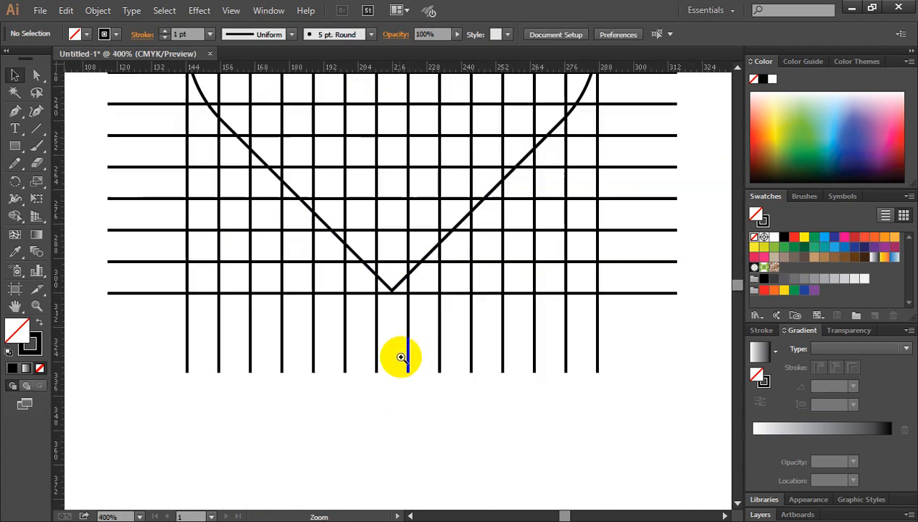
left_click(391, 303)
left_click(397, 313)
left_click(398, 313)
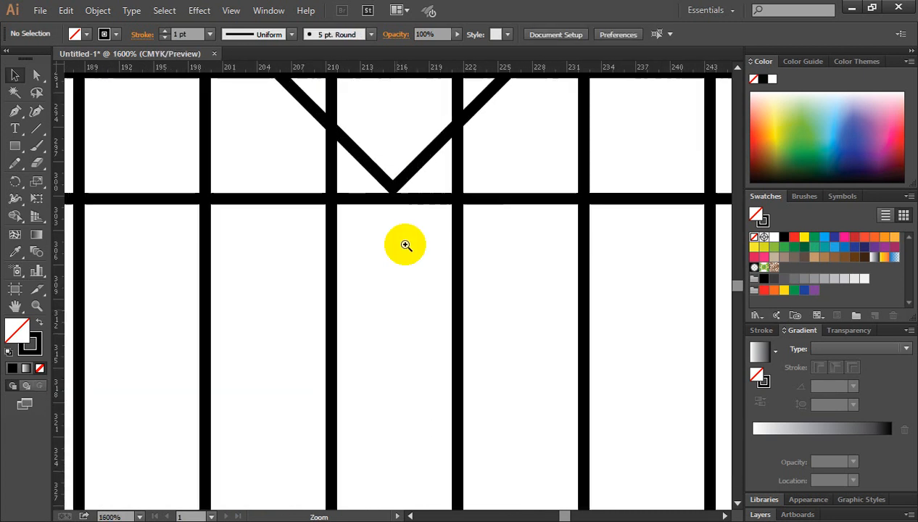
left_click(419, 169)
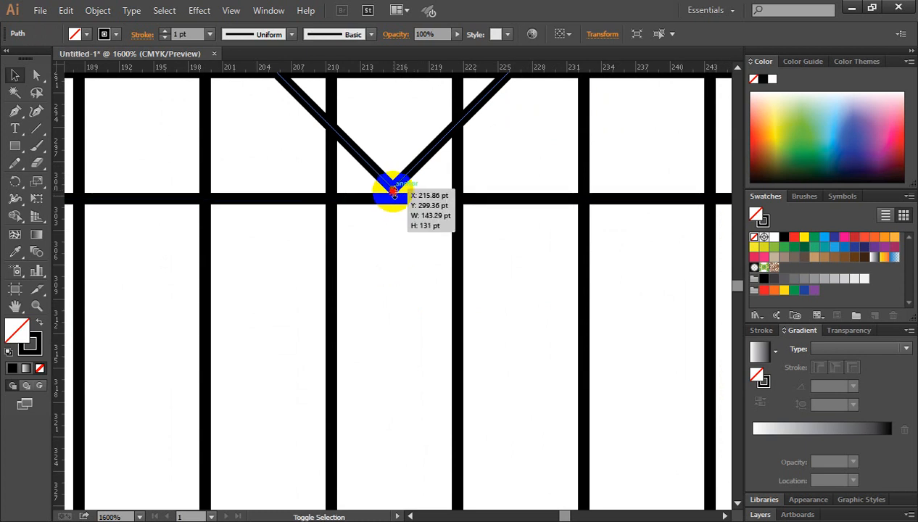
left_click_drag(393, 192, 393, 194)
left_click(406, 246)
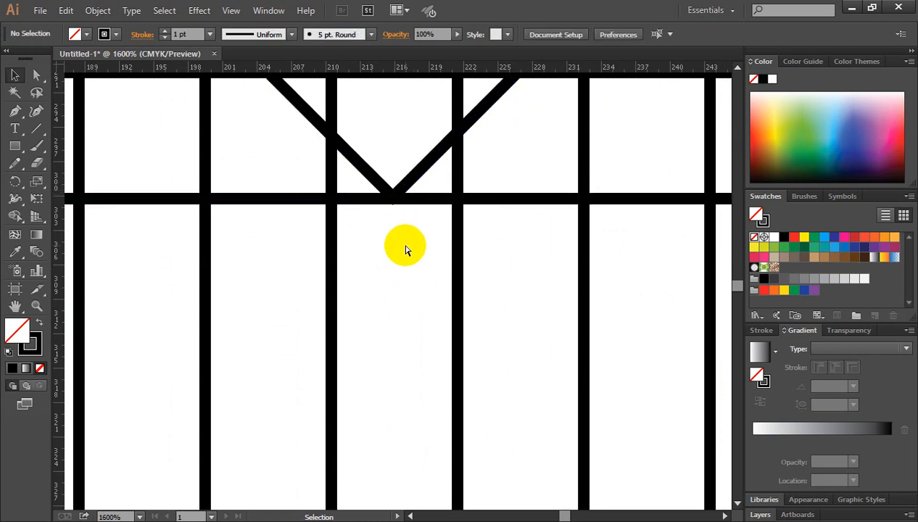
scroll(406, 251, "down", 7)
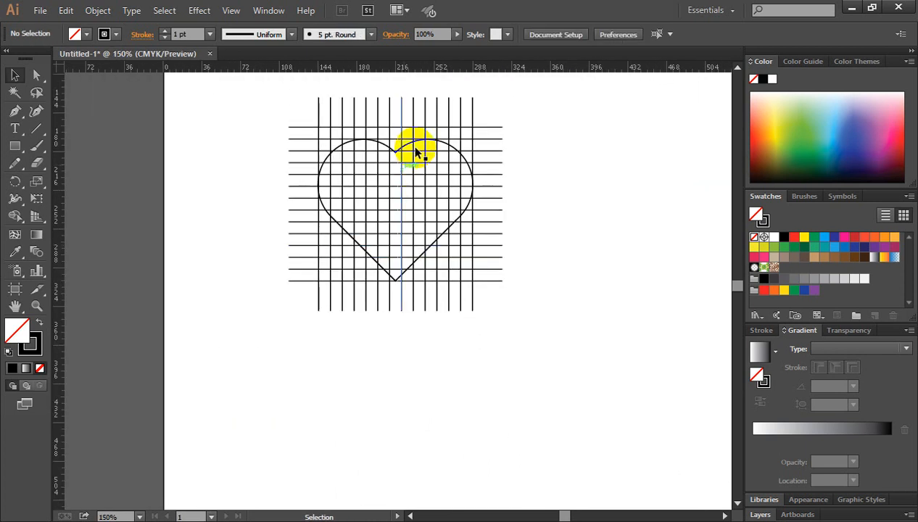
Duplicate the heart in place and scale the copy down proportionally from its center, one grid column in from each side
left_click(465, 160)
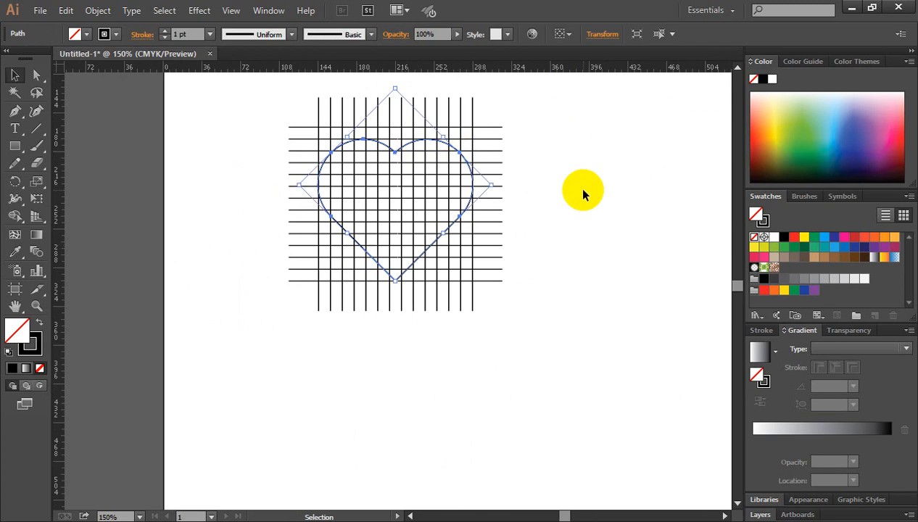
key("a")
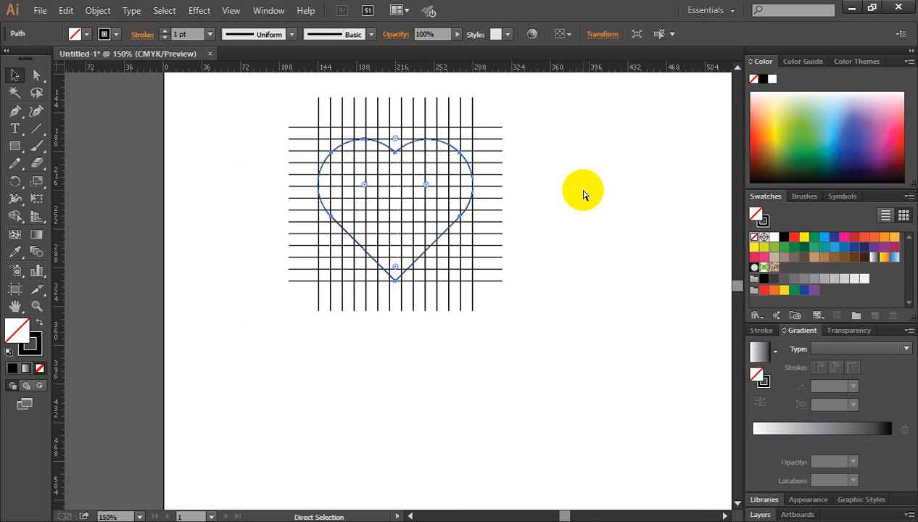
key("v")
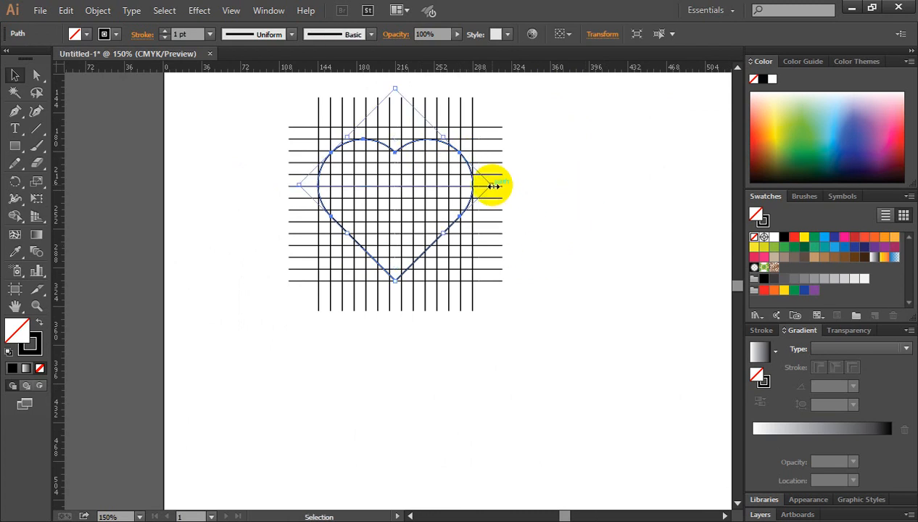
left_click_drag(494, 187, 477, 187)
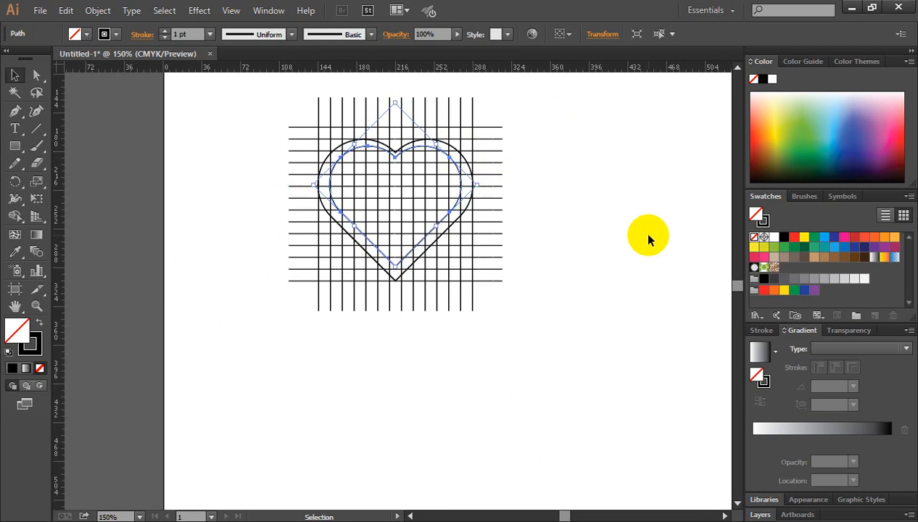
left_click(595, 274)
key("ctrl+plus")
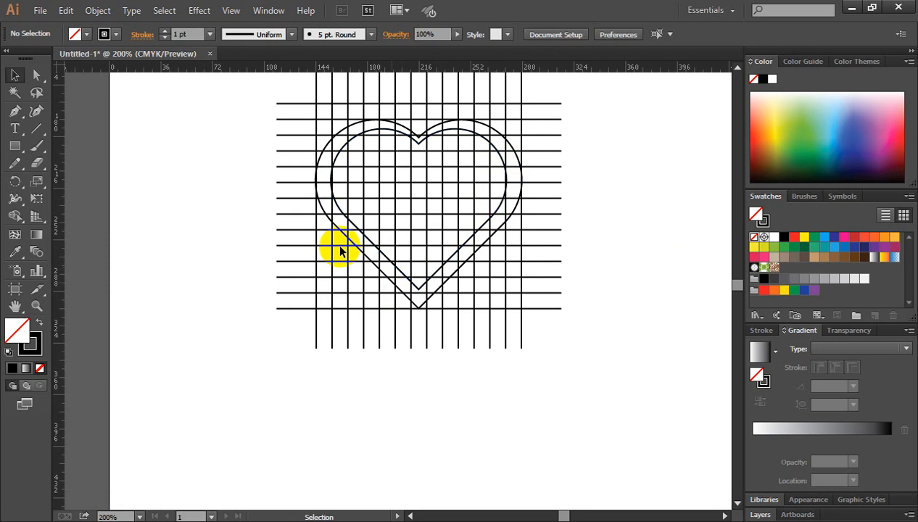
Shrink the inner heart a little more, scaling it proportionally from its top corner and from its tip
left_click(419, 143)
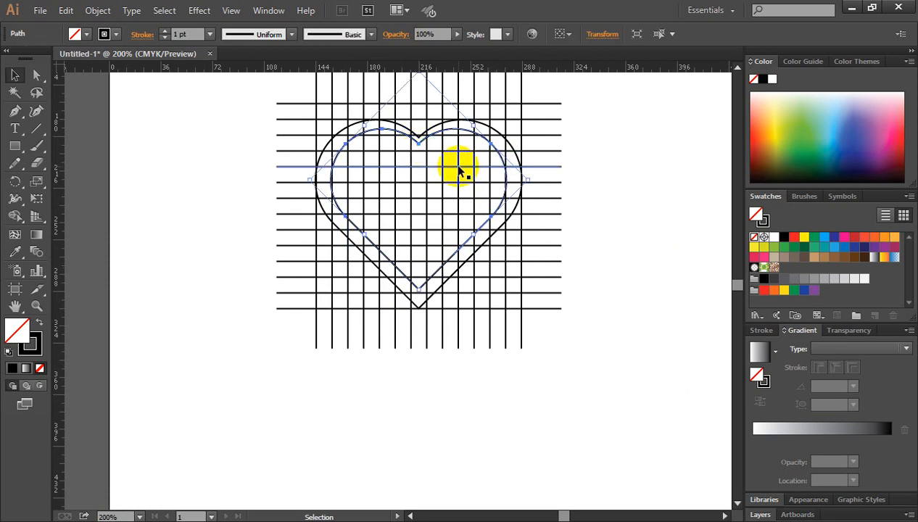
scroll(461, 182, "up", 1)
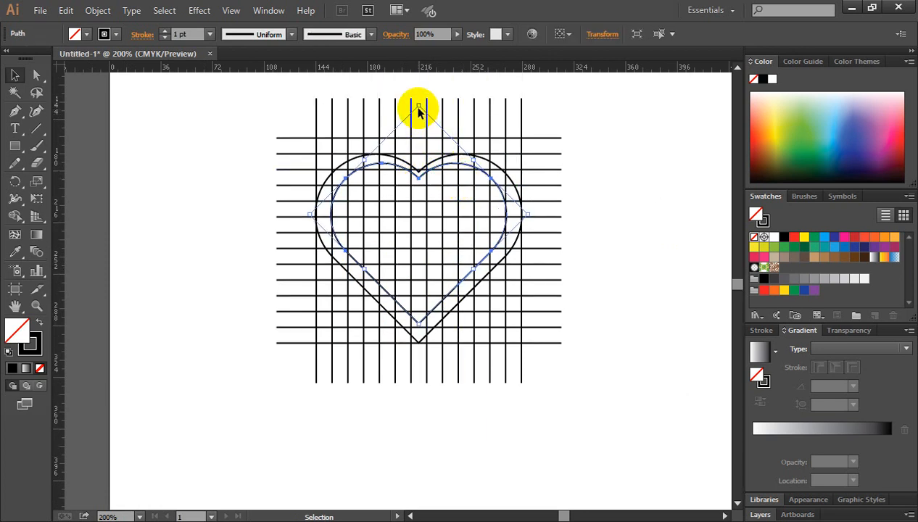
left_click_drag(419, 107, 419, 116)
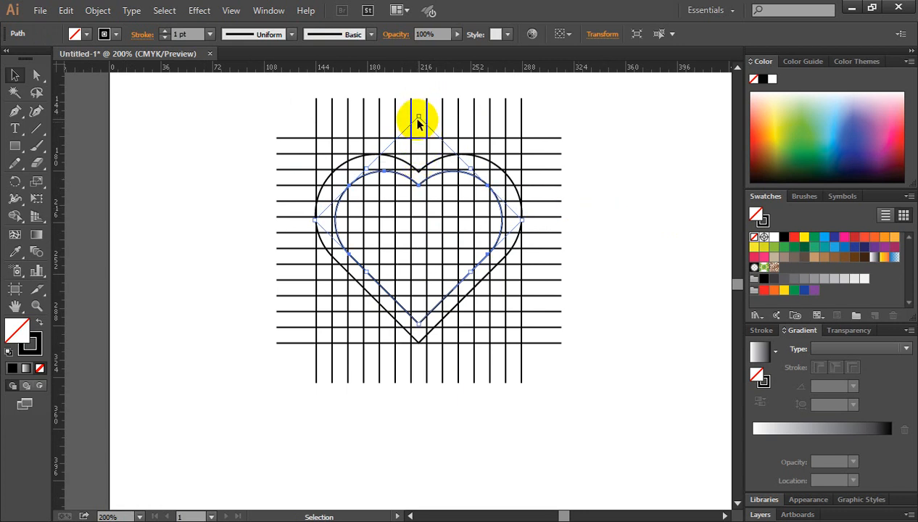
left_click_drag(419, 118, 419, 119)
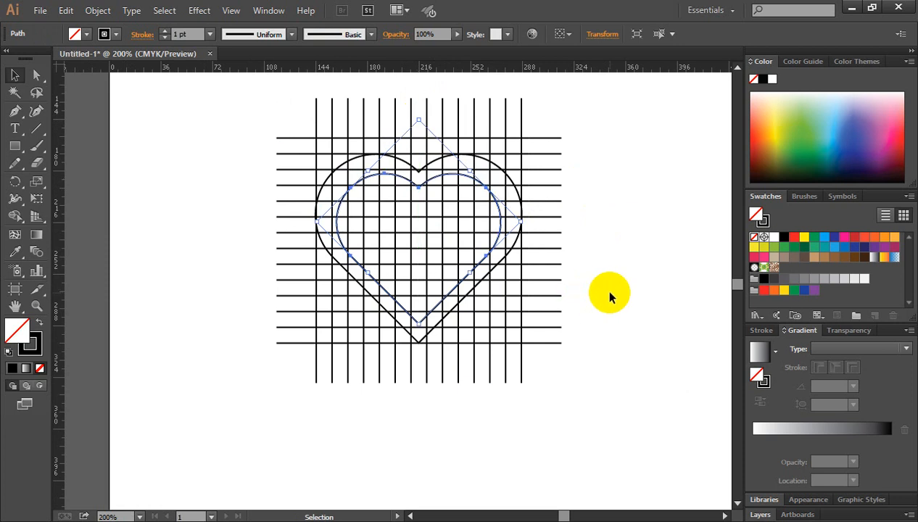
left_click(609, 293)
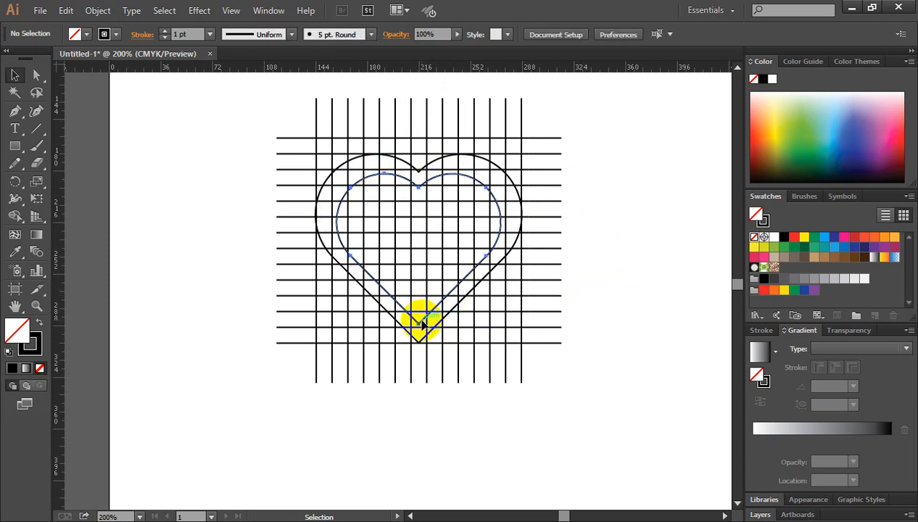
left_click_drag(422, 320, 416, 313)
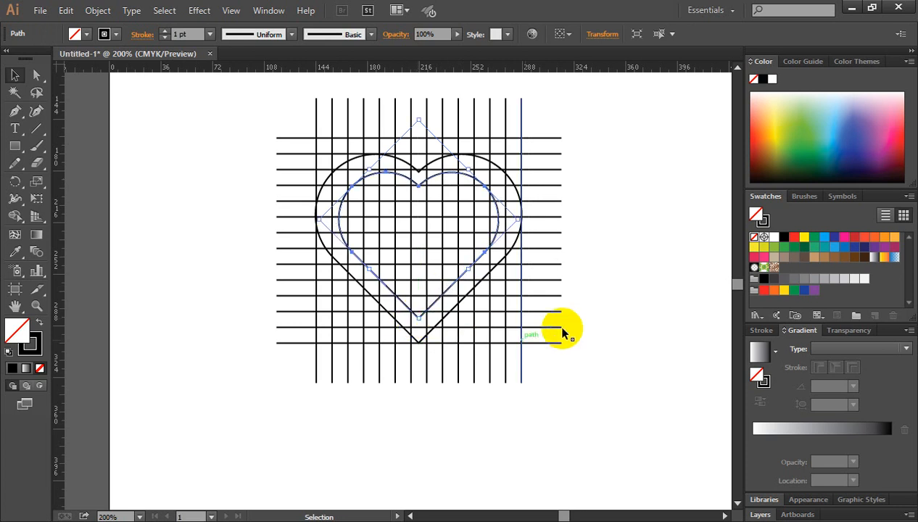
left_click(626, 243)
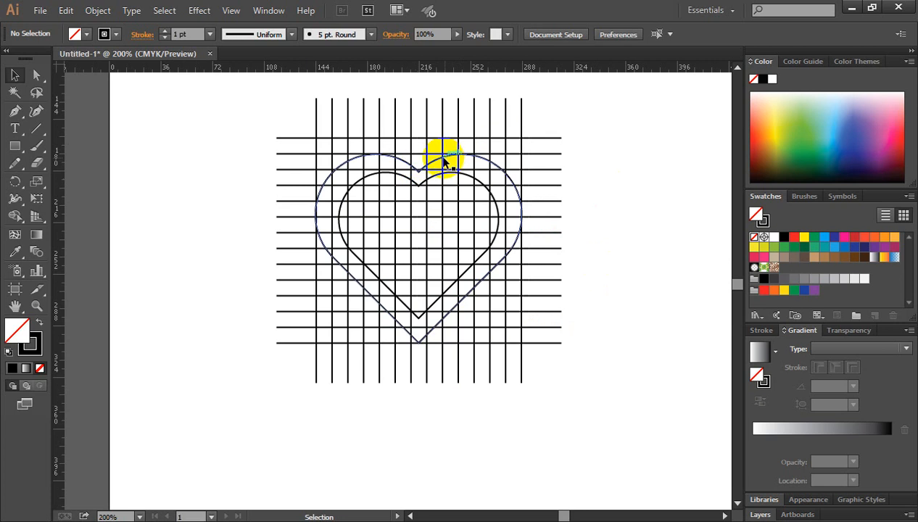
Nudge the inner heart slightly downward to even out its spacing from the outer heart
left_click(434, 310)
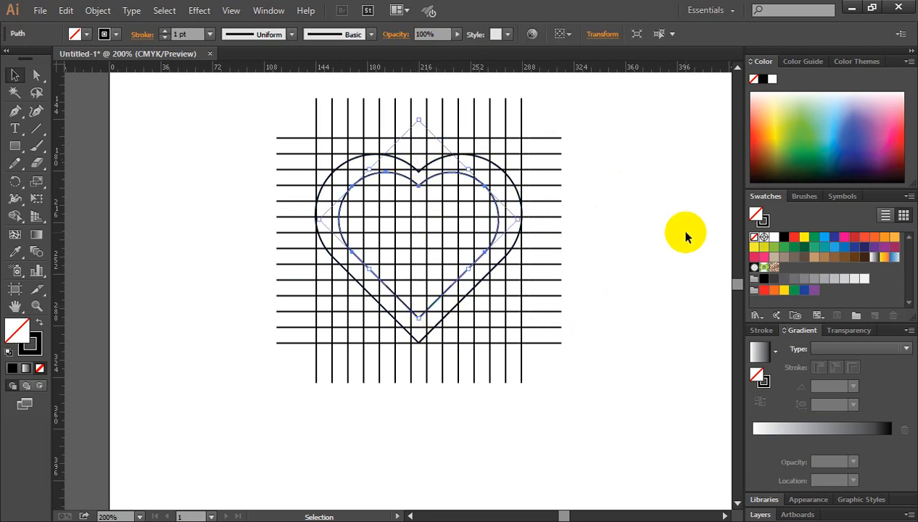
key("Down")
key("Down")
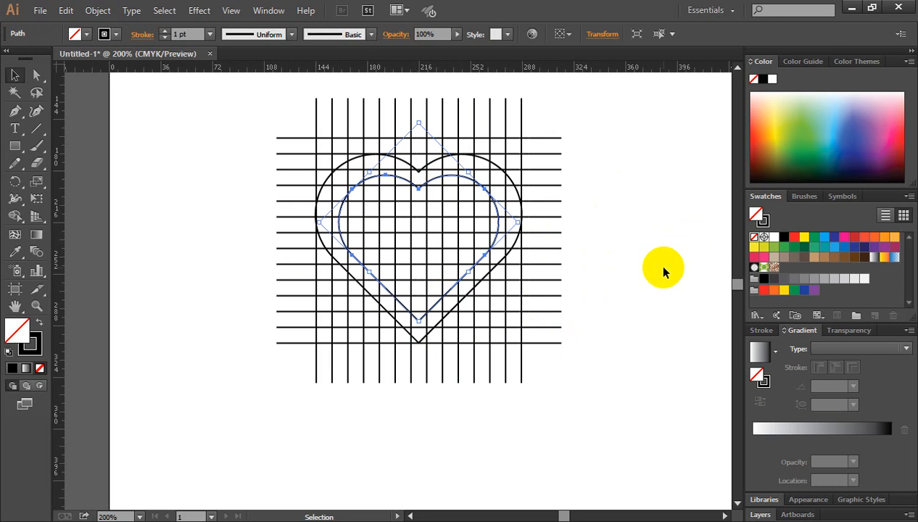
key("Down")
key("Down")
left_click(657, 277)
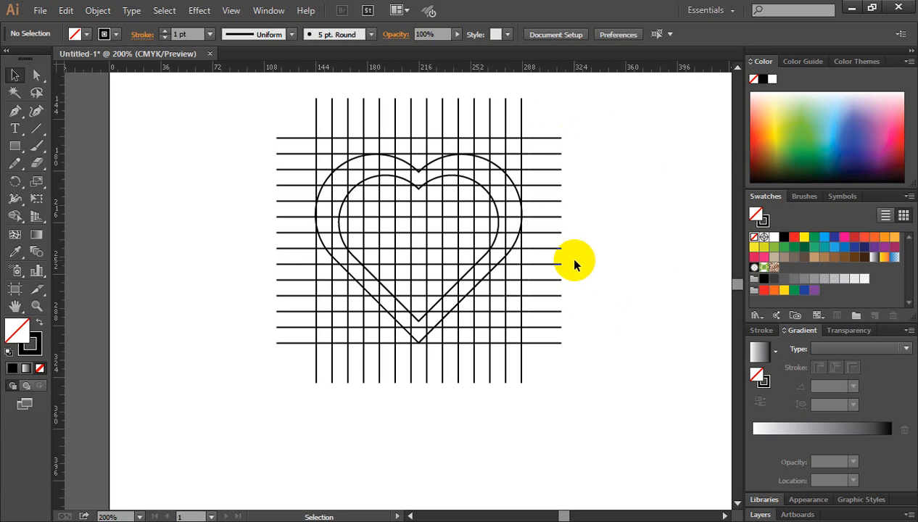
Stretch the inner heart's right corner outward so its right curve touches the grid's second-outermost right vertical line
scroll(577, 258, "down", 1)
key("ctrl+space")
left_click(413, 266, "ctrl")
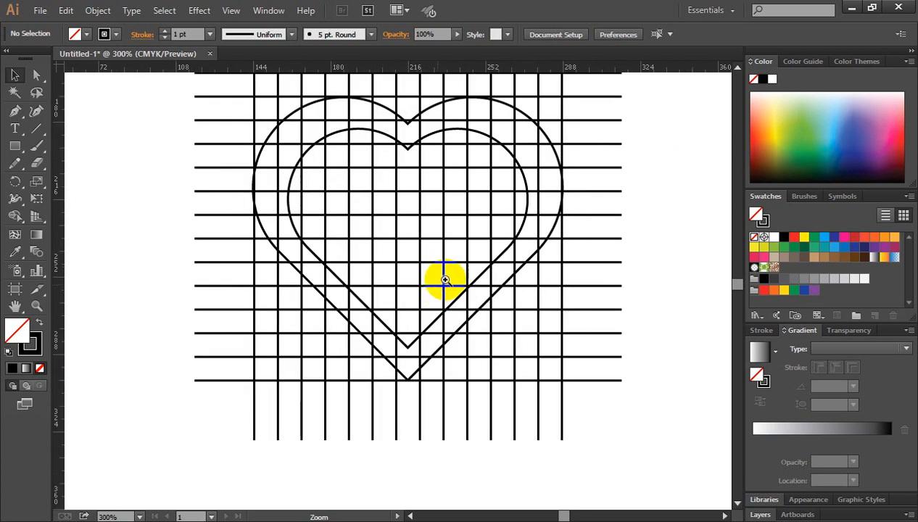
left_click(532, 188)
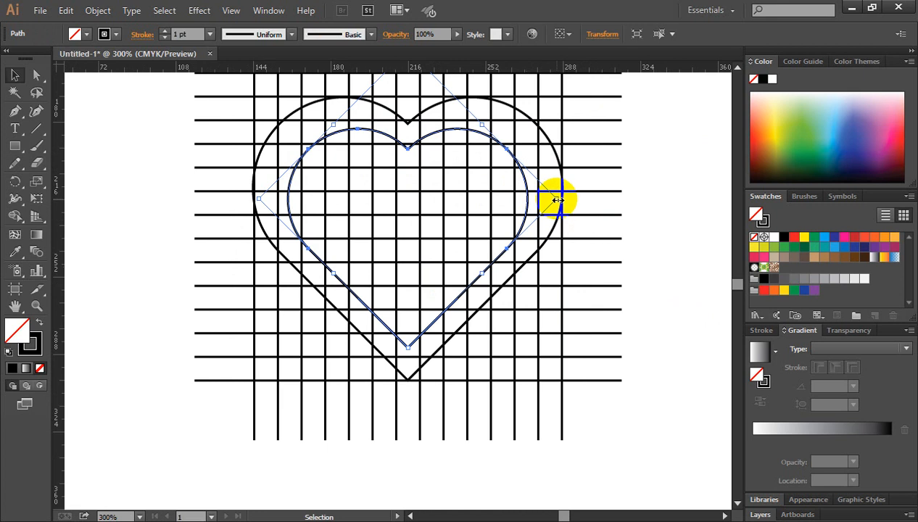
left_click_drag(557, 199, 563, 195)
left_click_drag(568, 193, 568, 191)
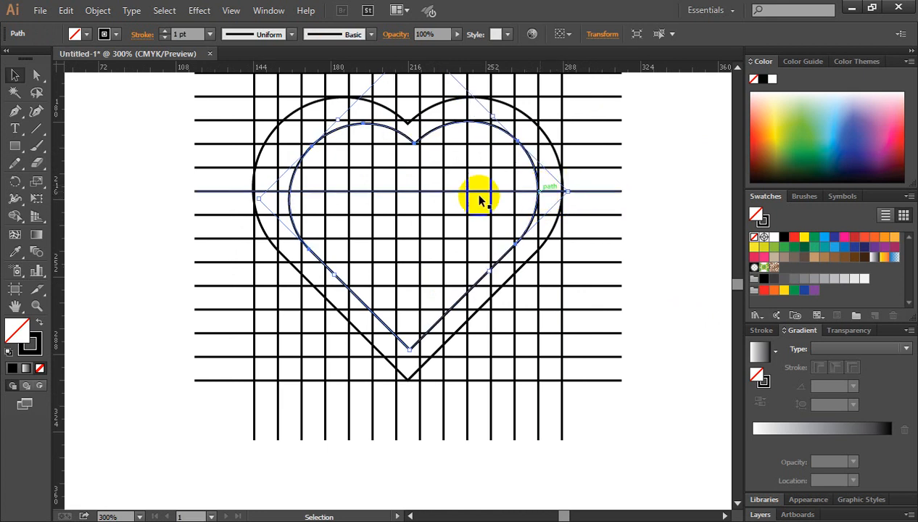
Try to stretch the inner heart's left corner outward to the grid's second-outermost left vertical line
left_click_drag(261, 199, 246, 203)
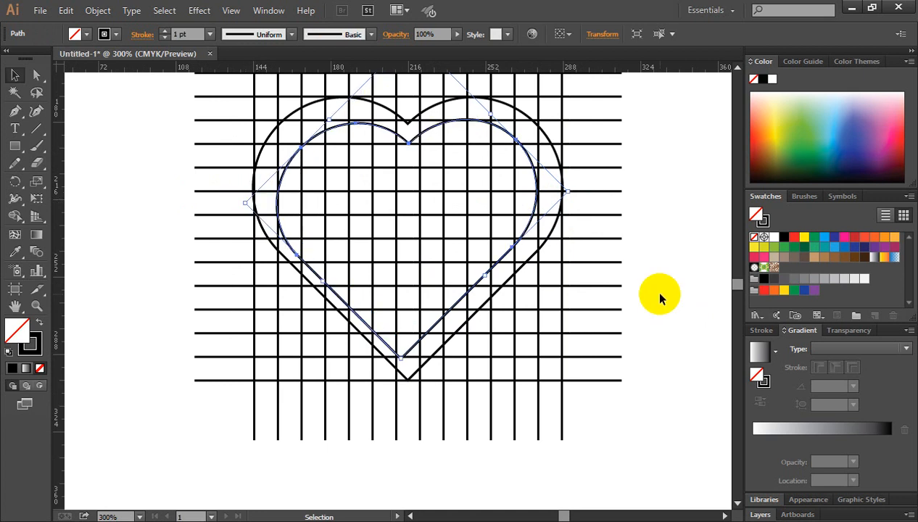
scroll(645, 296, "down", 1)
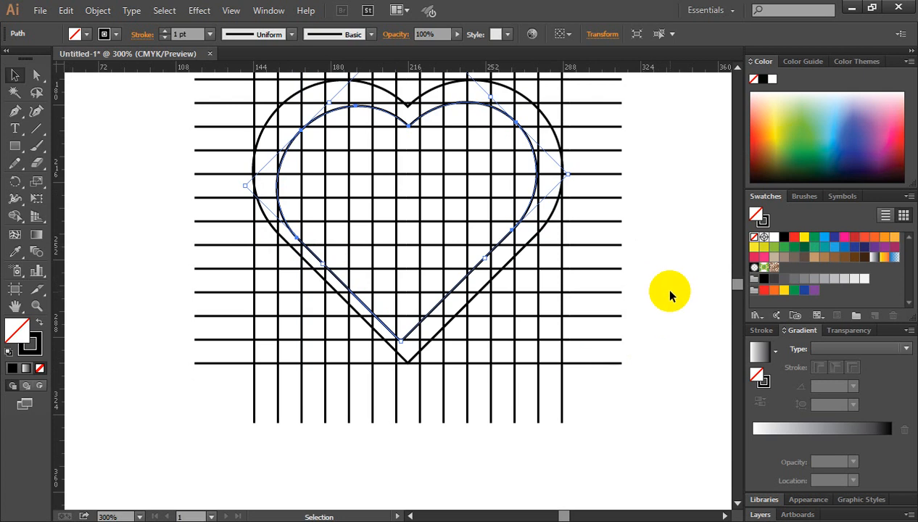
key("ctrl+minus")
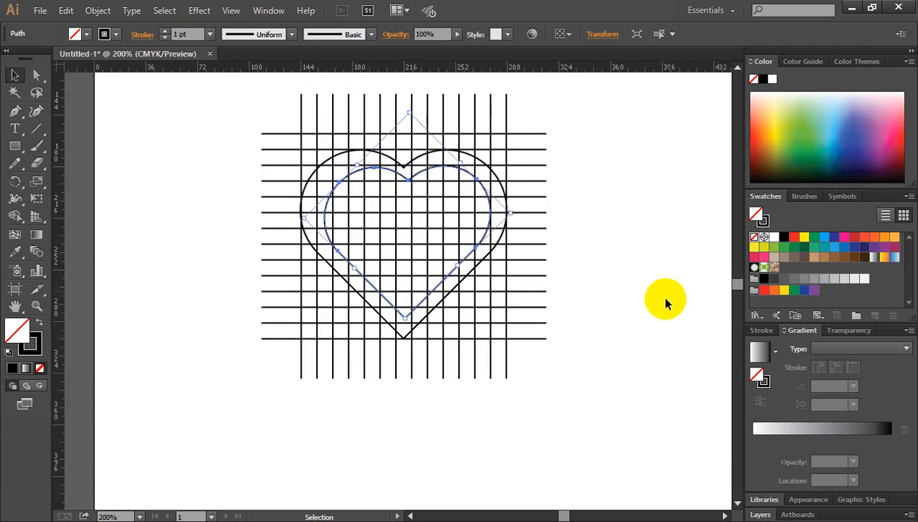
Stretch the inner heart's left corner outward so its left curve touches the grid's second-outermost left vertical line
left_click(410, 298)
key("ctrl+plus")
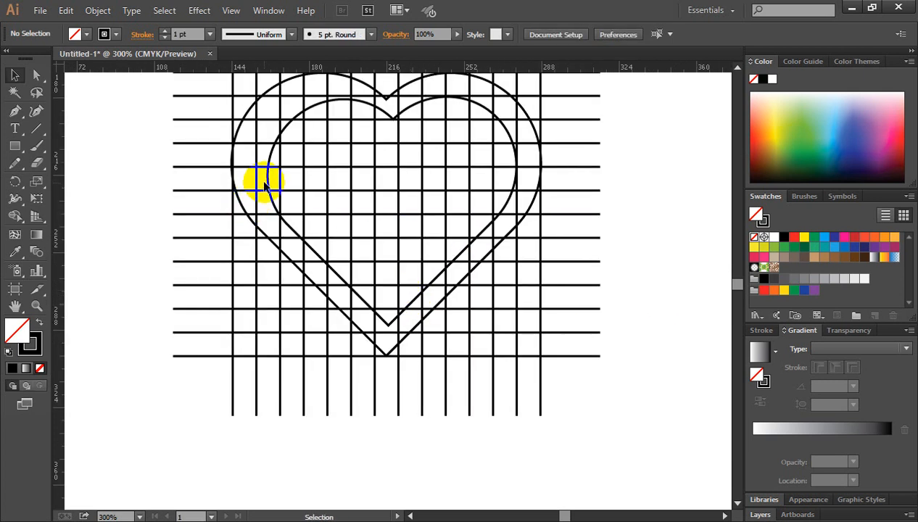
left_click_drag(268, 180, 224, 175)
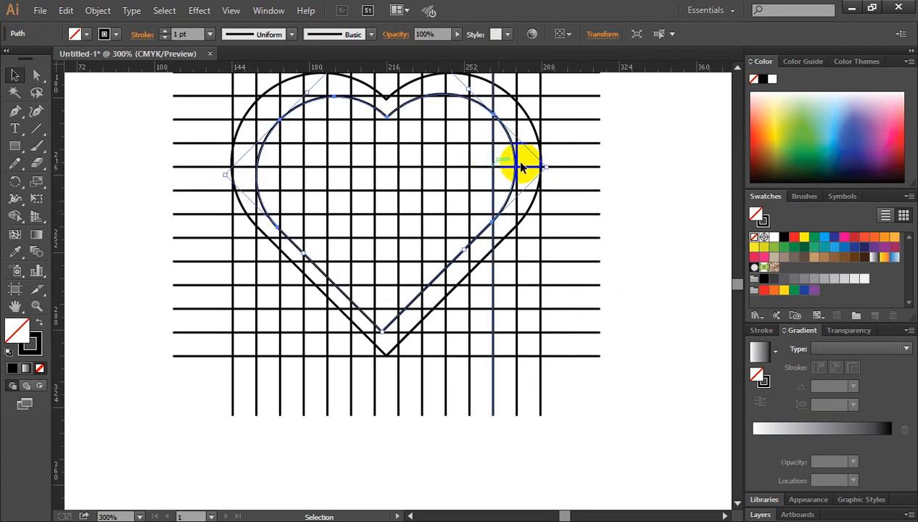
left_click(617, 282)
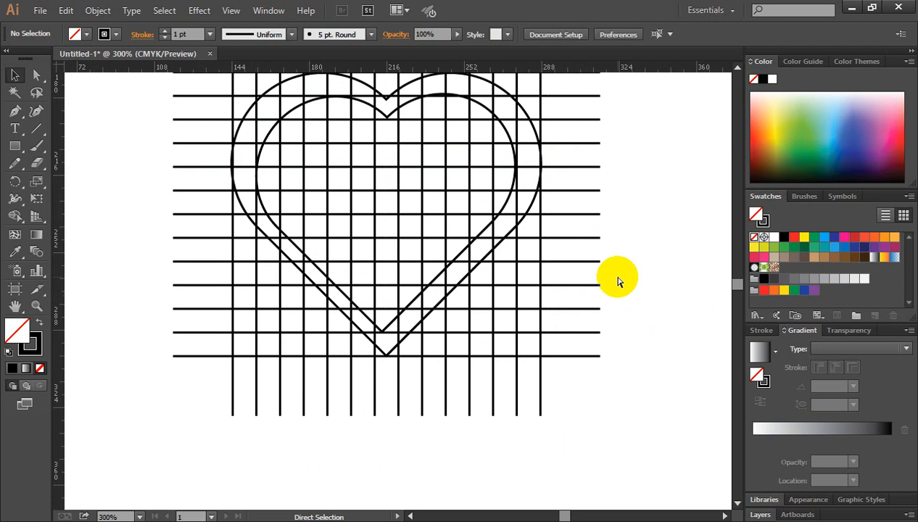
Move only the inner heart's tip anchor onto the second-lowest horizontal line at X 216 pt, directly above the outer heart's tip
key("ctrl+minus")
left_click_drag(591, 312, 624, 281)
key("ctrl+plus")
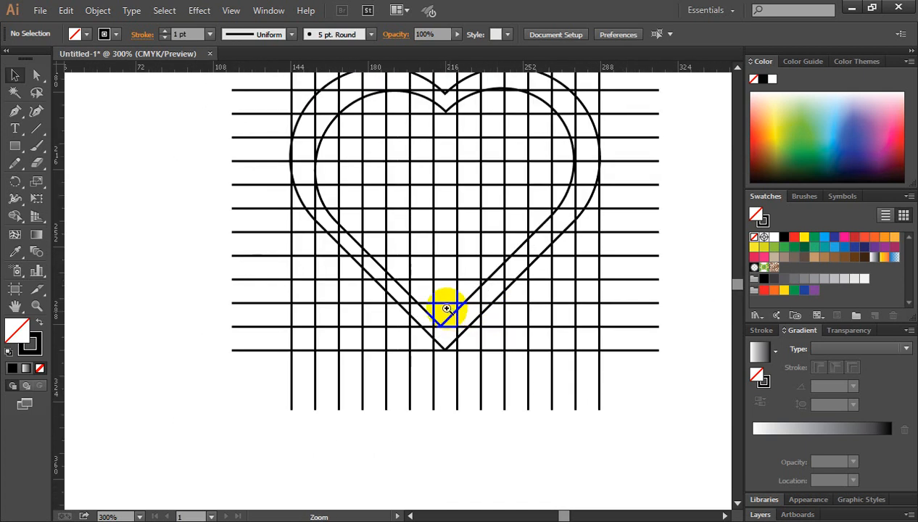
left_click(459, 308)
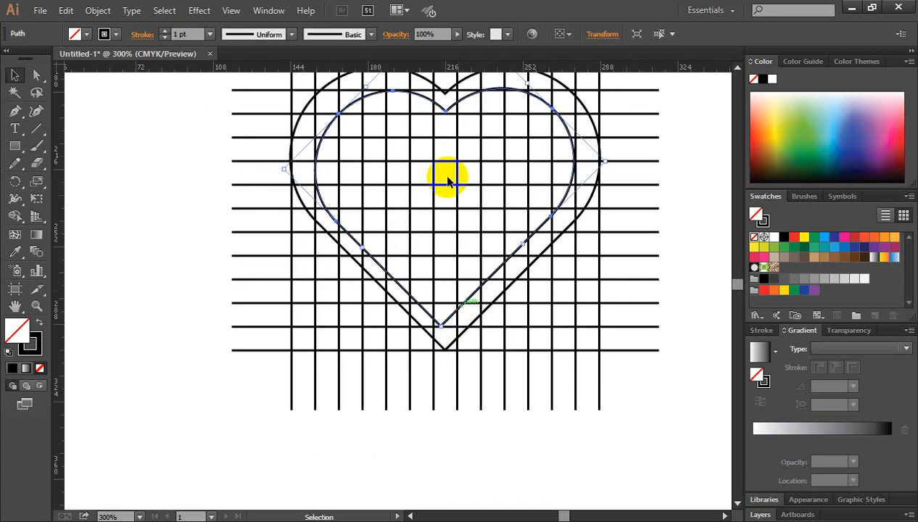
mouse_move(447, 319)
left_mouse_down()
mouse_move(448, 331)
mouse_move(434, 326)
left_mouse_up()
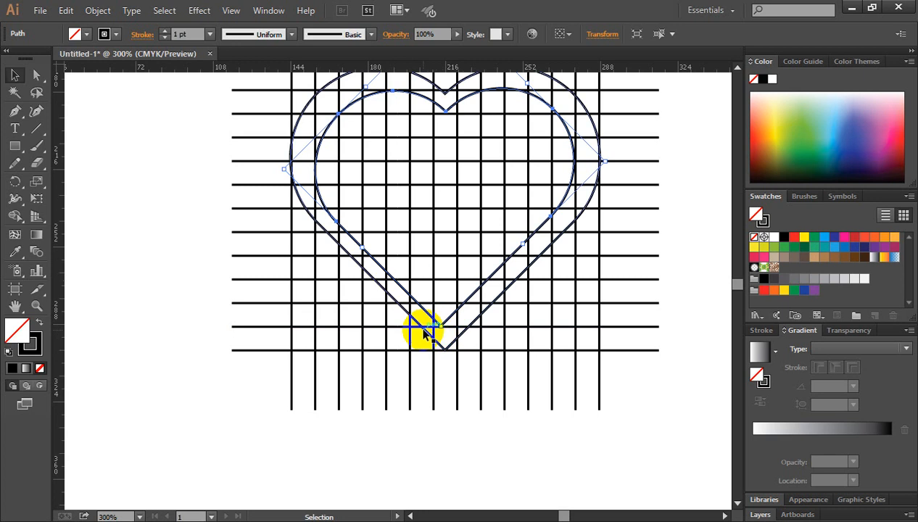
left_click(38, 77)
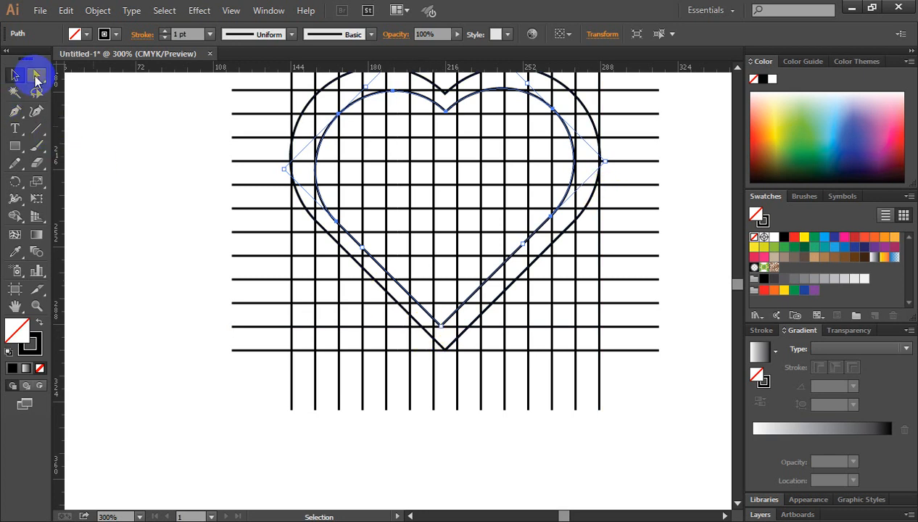
left_click(502, 348)
left_click_drag(440, 318, 449, 328)
key("ctrl+z")
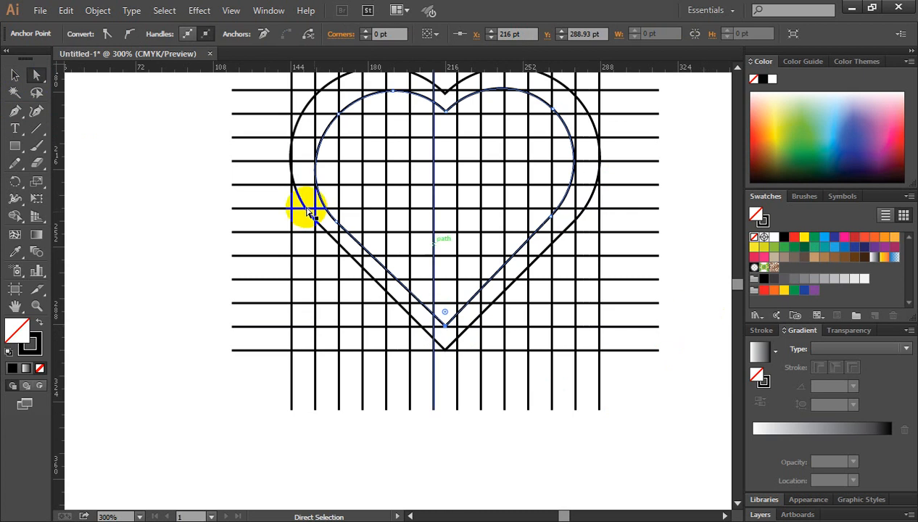
Move the inner heart's lower-left anchor to X 169.333 pt, Y 237.333 pt and extend the left curve's upper handle to meet the second vertical line
left_click(339, 222)
left_click(340, 225)
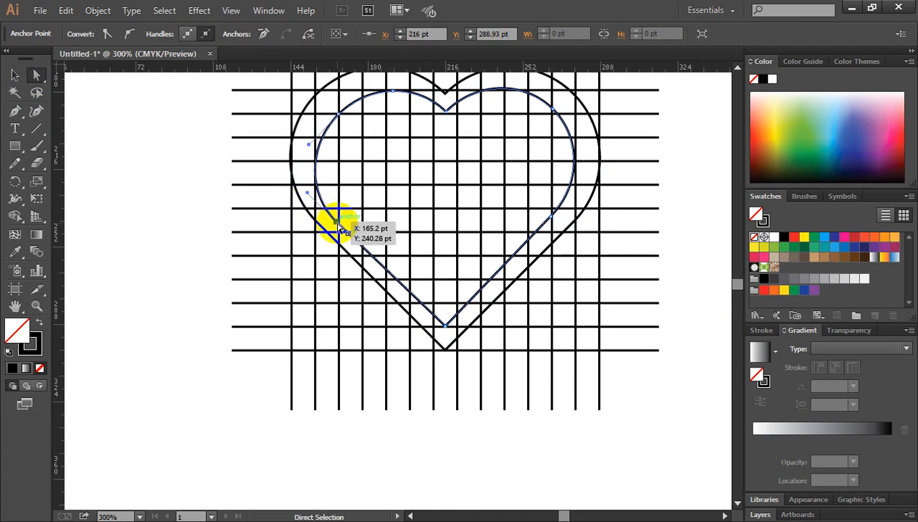
left_click_drag(338, 225, 346, 220)
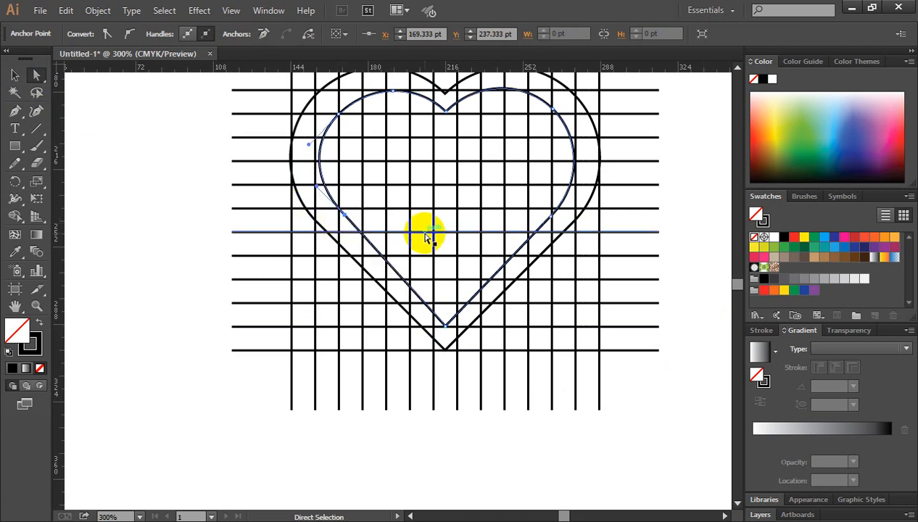
left_click(302, 149)
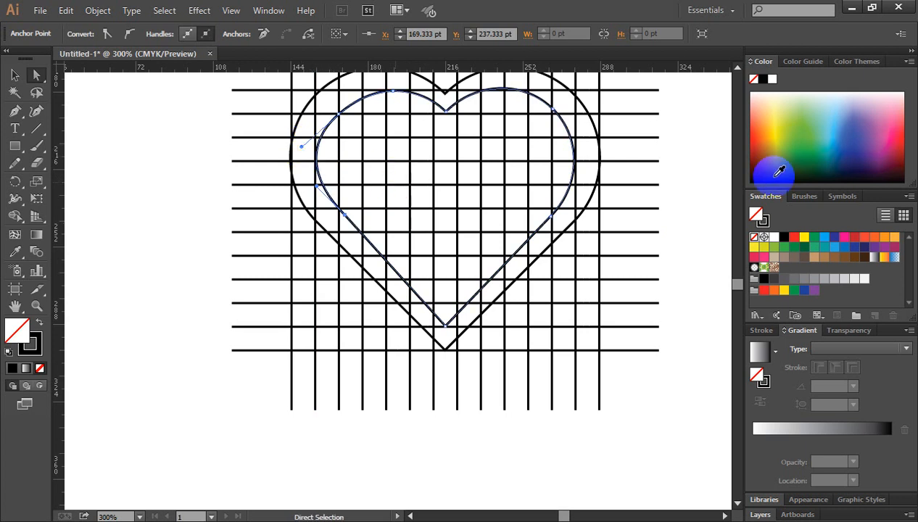
Lower the inner heart's notch and upper arcs slightly, placing the top-left arc anchor at X 188.5 pt, Y 182.5 pt
scroll(703, 257, "down", 1)
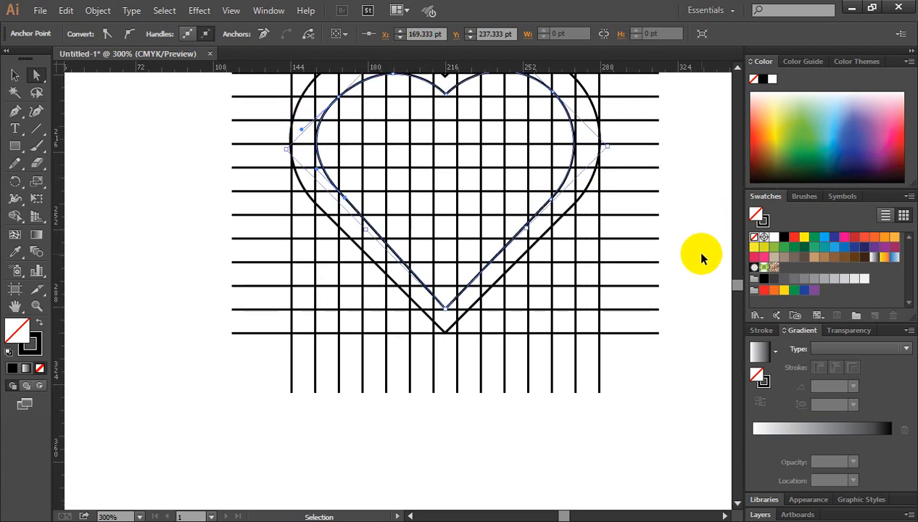
key("ctrl+minus")
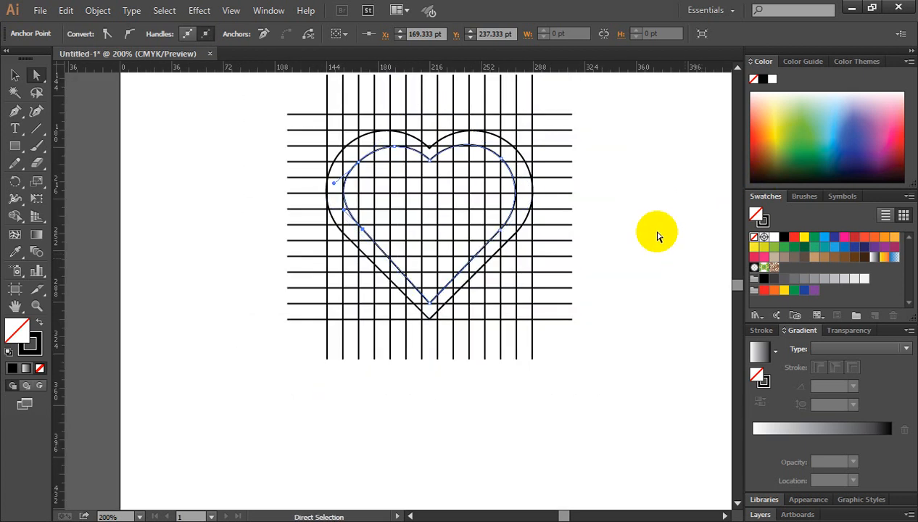
left_click(431, 159)
mouse_move(430, 167)
left_mouse_down()
mouse_move(400, 154)
mouse_move(430, 161)
left_mouse_up()
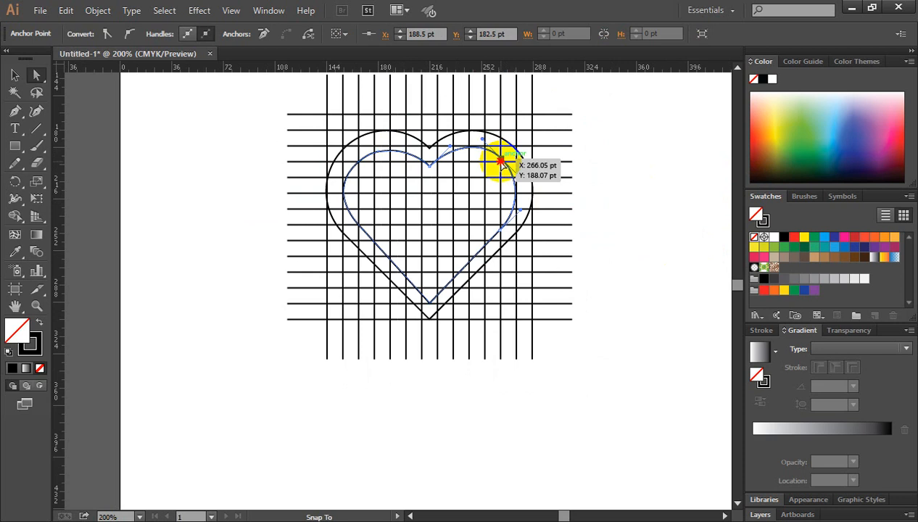
left_click_drag(500, 161, 500, 164)
left_click(633, 275)
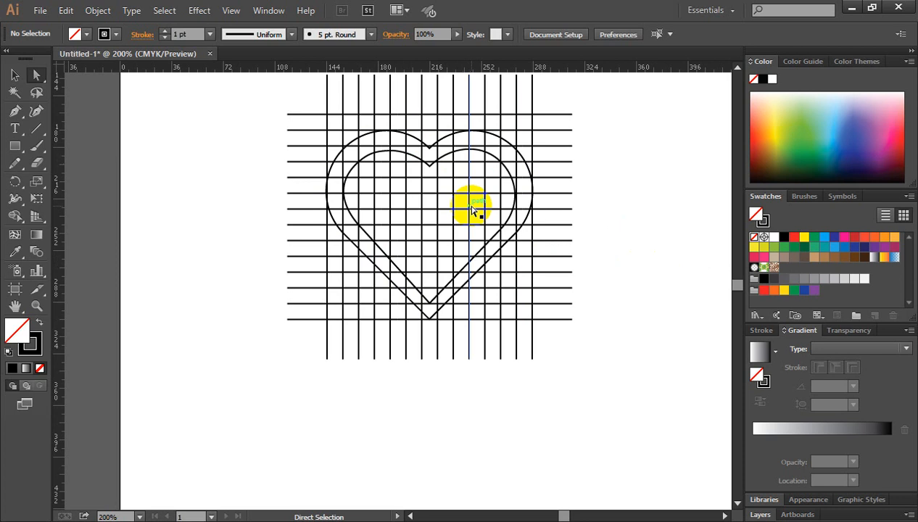
Select the whole grid with both hearts and activate Shape Builder with a black fill and no stroke
left_click(16, 75)
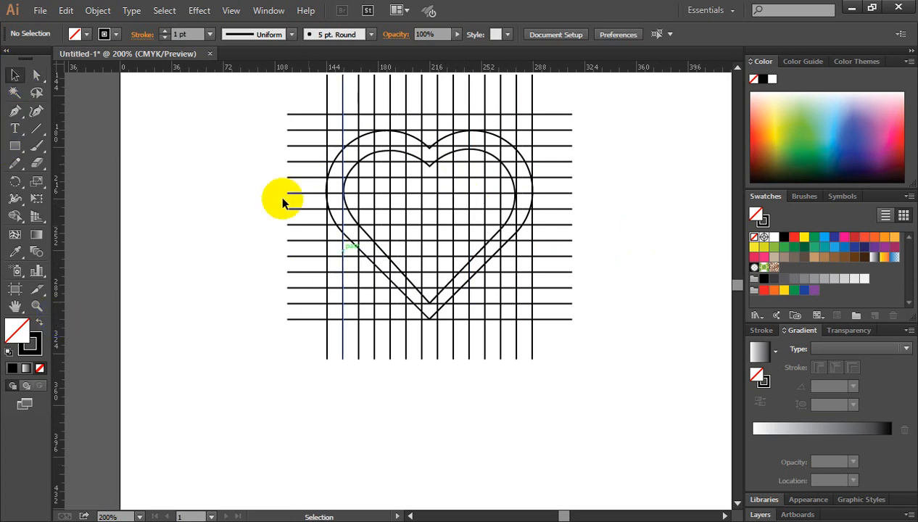
left_click_drag(337, 149, 574, 369)
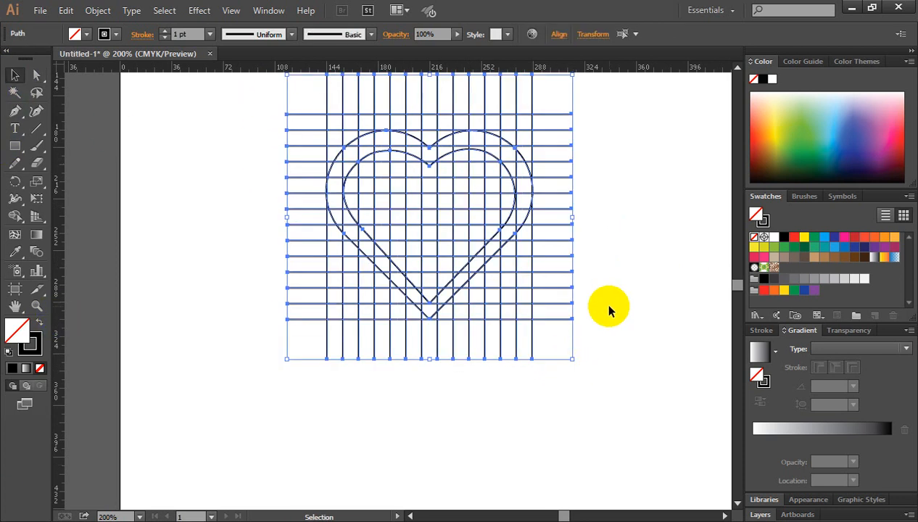
left_click(410, 261, "ctrl")
left_click(15, 216)
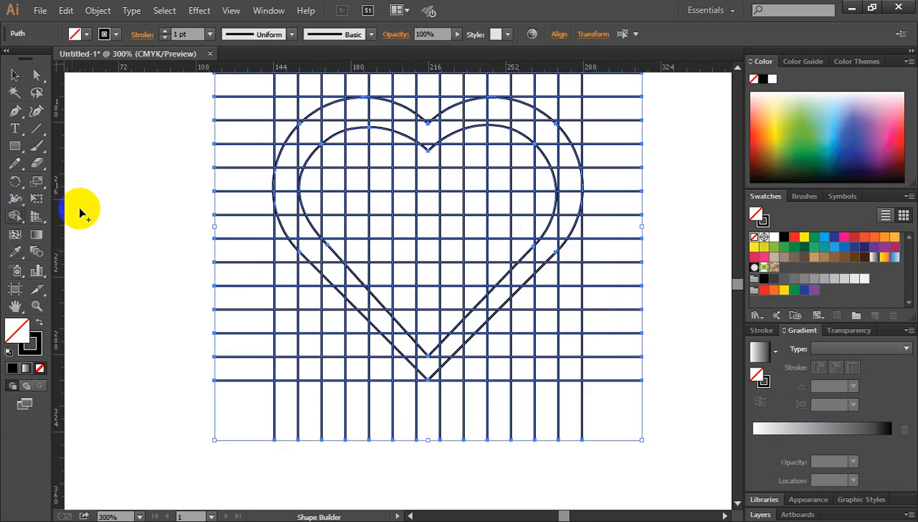
left_click(39, 323)
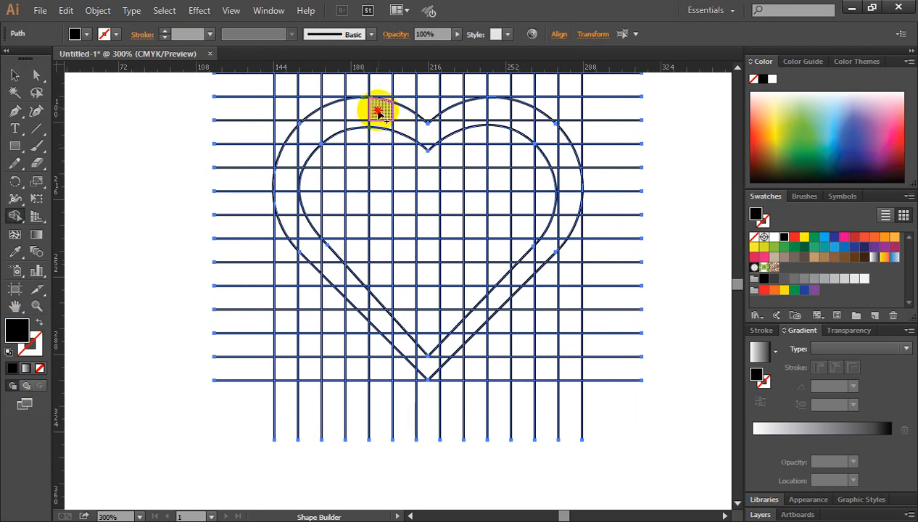
Merge the column between the fifth and sixth vertical lines from the outer heart's top to its lower edge as the M's left leg
left_click_drag(378, 110, 385, 319)
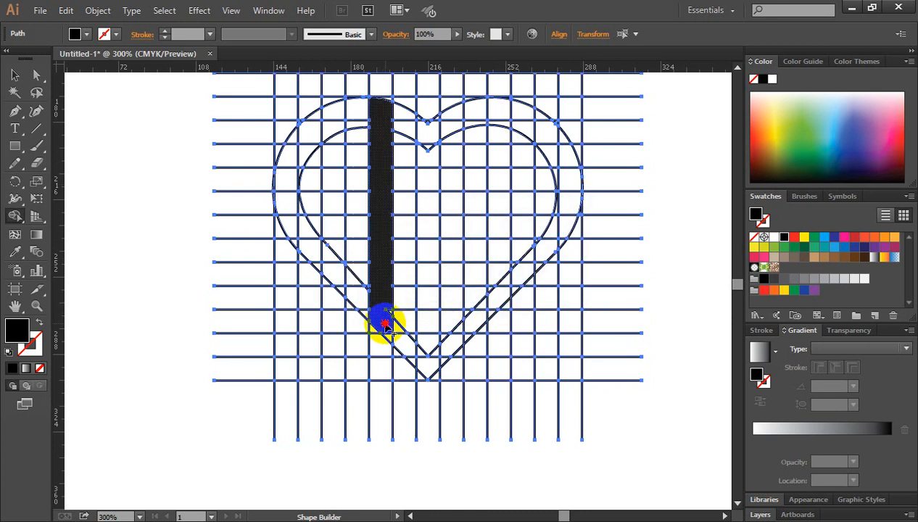
left_click(388, 310)
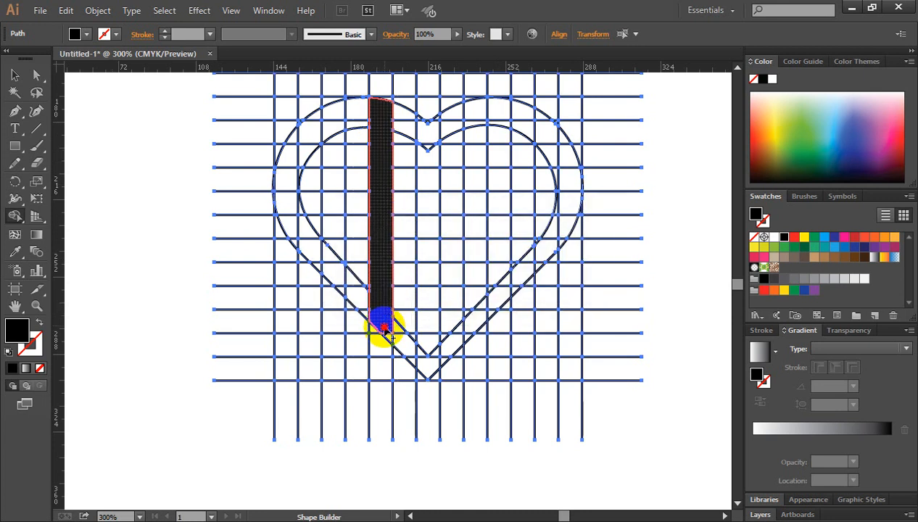
left_click_drag(387, 339, 383, 304)
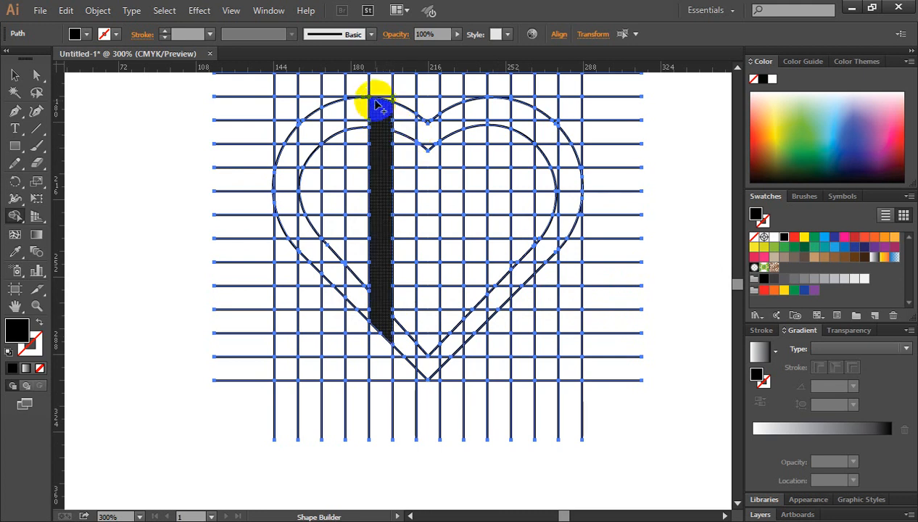
Extend the M's left leg along the band between the hearts to the centre notch and start the centre stem below it
left_click_drag(385, 109, 426, 135)
left_click(423, 148, "ctrl")
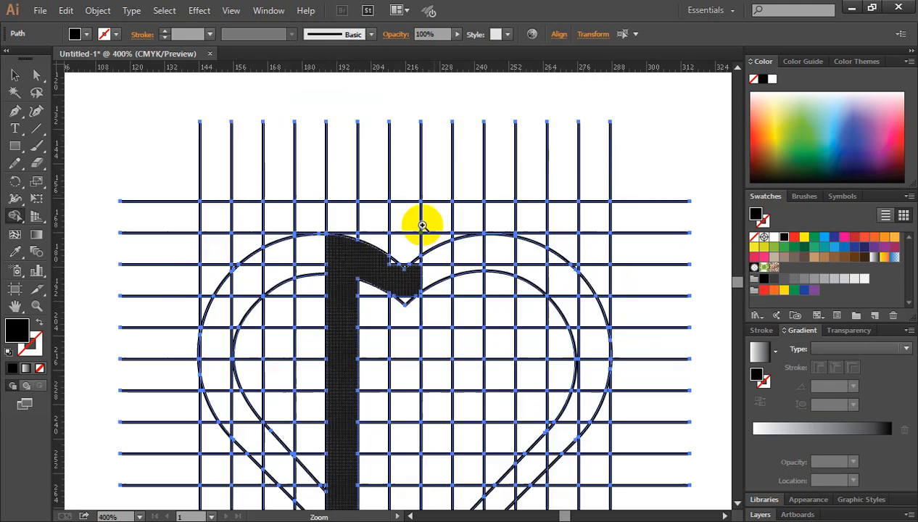
mouse_move(404, 273)
left_mouse_down()
mouse_move(332, 259)
mouse_move(343, 253)
mouse_move(370, 279)
left_mouse_up()
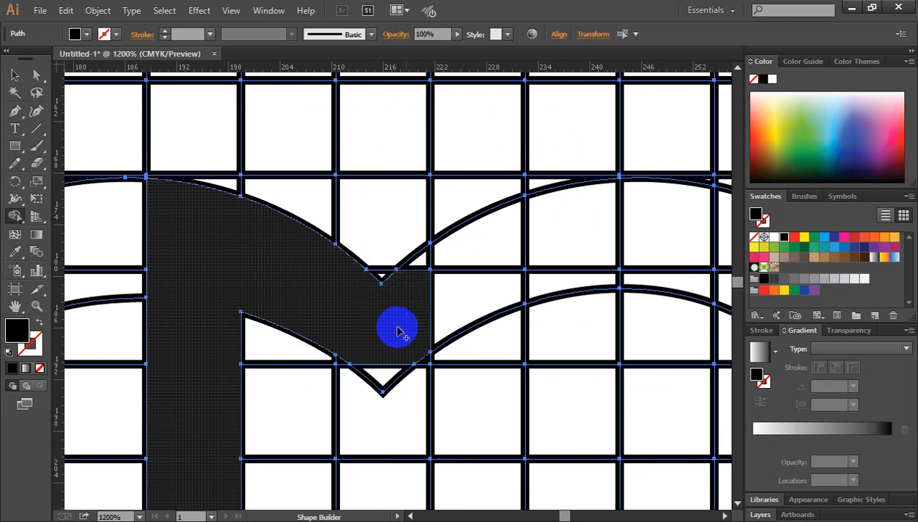
mouse_move(385, 327)
left_mouse_down()
mouse_move(453, 114)
mouse_move(467, 237)
left_mouse_up()
mouse_move(410, 139)
left_mouse_down()
mouse_move(466, 145)
mouse_move(489, 127)
mouse_move(487, 169)
left_mouse_up()
key("ctrl+minus")
key("ctrl+minus")
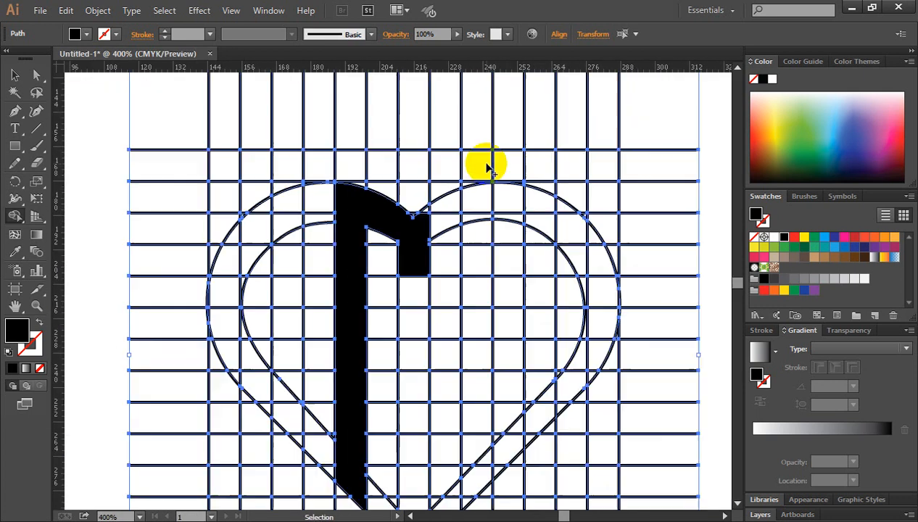
Merge the rest of the central column down to the outer heart's tip as the M's centre stem
left_click_drag(430, 326, 435, 154)
left_click_drag(427, 92, 434, 290)
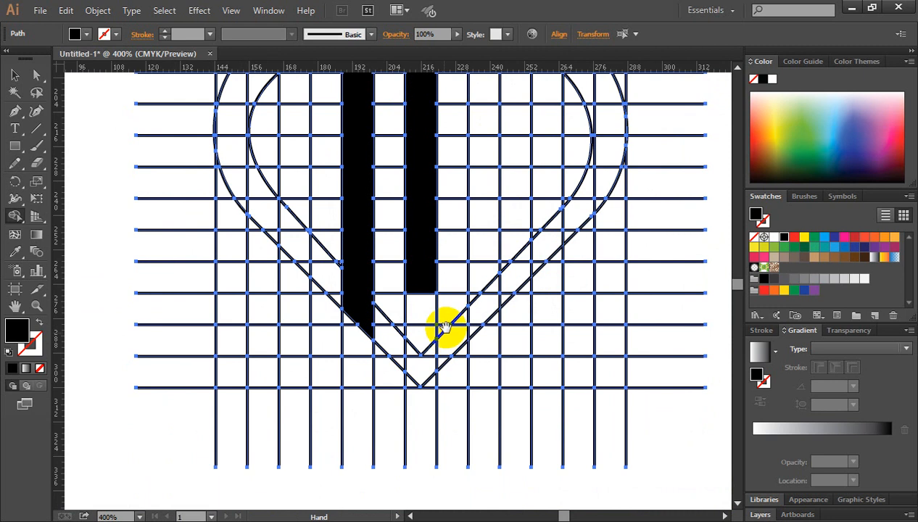
left_click_drag(446, 327, 475, 240)
left_click_drag(445, 194, 448, 281)
key("ctrl+minus")
key("ctrl+minus")
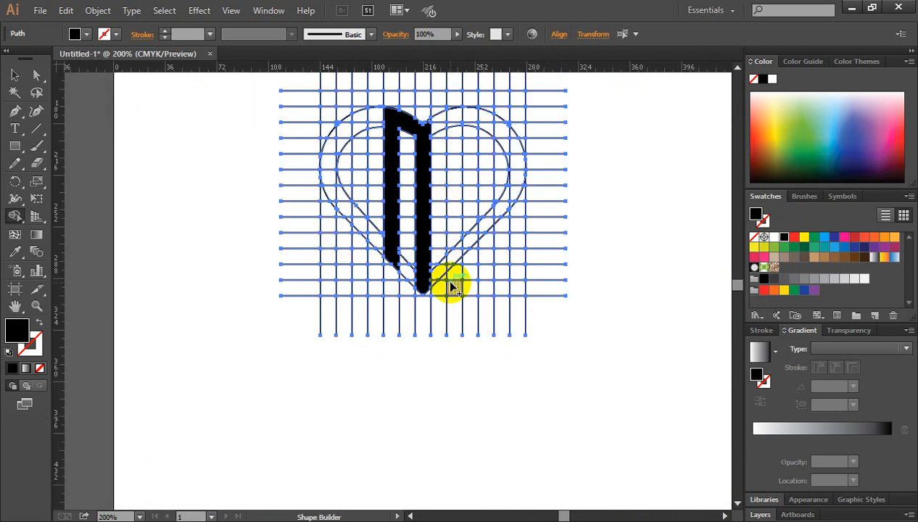
Merge the band between the hearts from the centre notch to the tenth vertical line as the M's right shoulder
left_click_drag(446, 155, 429, 137)
left_click(424, 137)
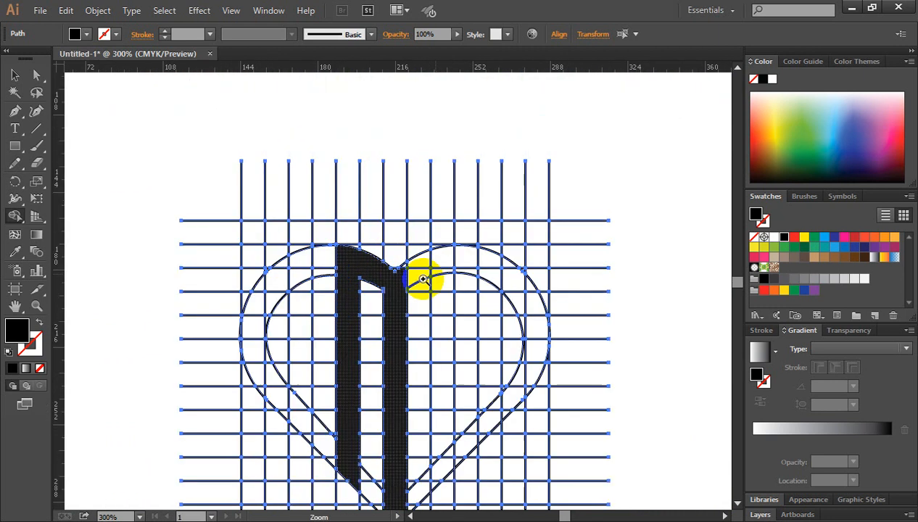
left_click(393, 297)
left_click(395, 281)
left_click(403, 255)
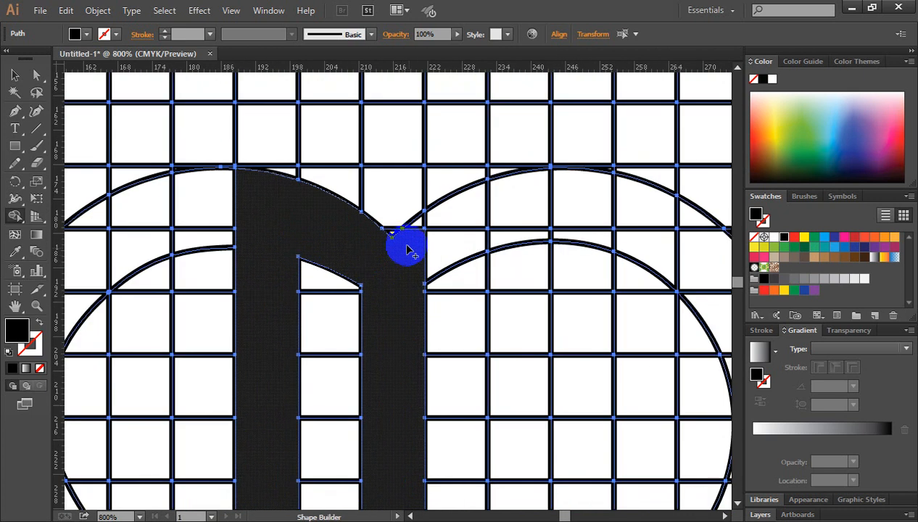
mouse_move(406, 246)
left_mouse_down()
mouse_move(427, 221)
mouse_move(459, 217)
left_mouse_up()
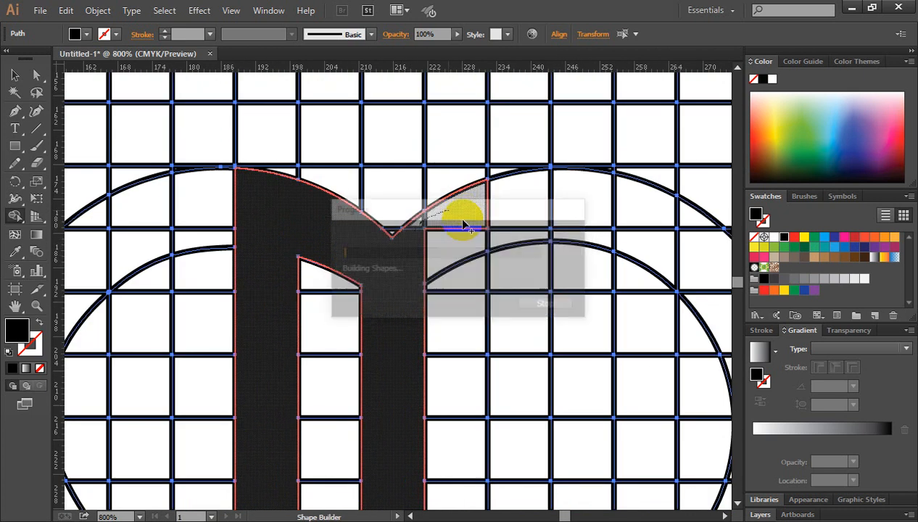
mouse_move(412, 268)
left_mouse_down()
mouse_move(458, 240)
mouse_move(466, 223)
mouse_move(509, 205)
mouse_move(499, 240)
mouse_move(494, 233)
left_mouse_up()
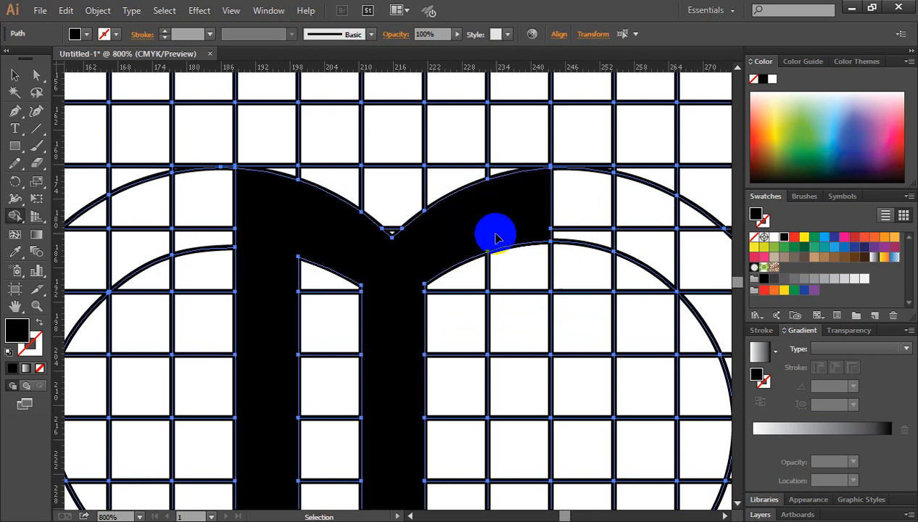
Merge the column between the ninth and tenth vertical lines down to the outer heart's lower edge as the M's right leg
key("ctrl+minus")
key("ctrl+minus")
left_click_drag(501, 308, 533, 139)
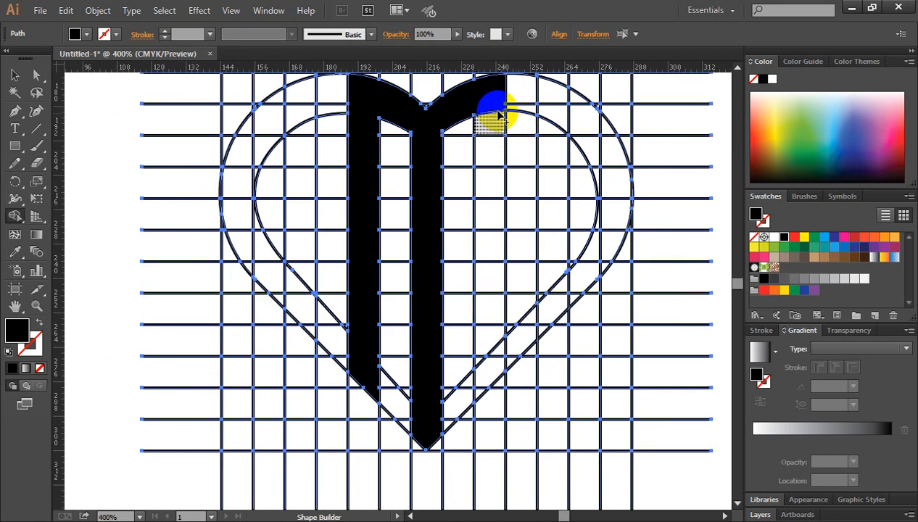
mouse_move(488, 95)
left_mouse_down()
mouse_move(499, 179)
mouse_move(491, 337)
mouse_move(510, 211)
mouse_move(512, 227)
left_mouse_up()
mouse_move(516, 190)
left_mouse_down()
mouse_move(522, 219)
mouse_move(508, 255)
left_mouse_up()
key("ctrl+minus")
key("ctrl+minus")
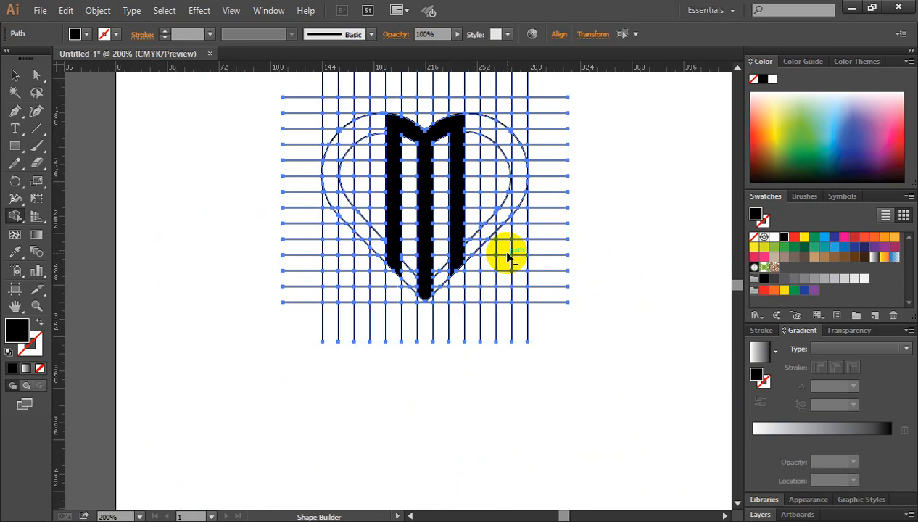
Build the left A from the column between the third and fourth vertical lines, the left heart band and a crossbar between the sixth and seventh horizontals
left_click_drag(431, 248, 471, 269)
key("ctrl+plus")
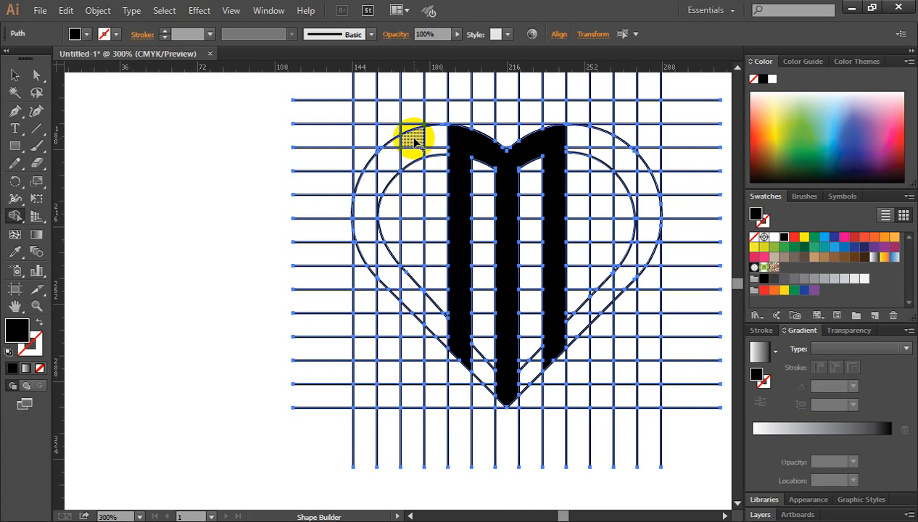
left_click_drag(413, 149, 420, 309)
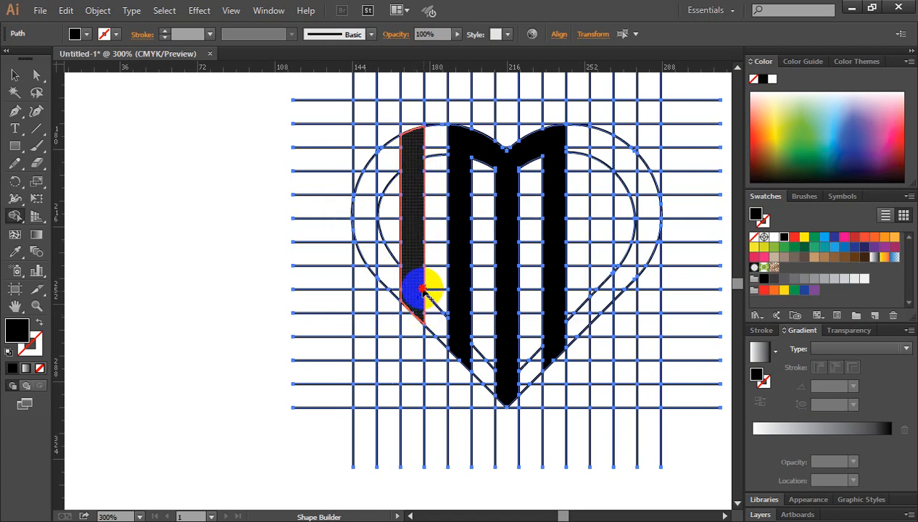
left_click(423, 291)
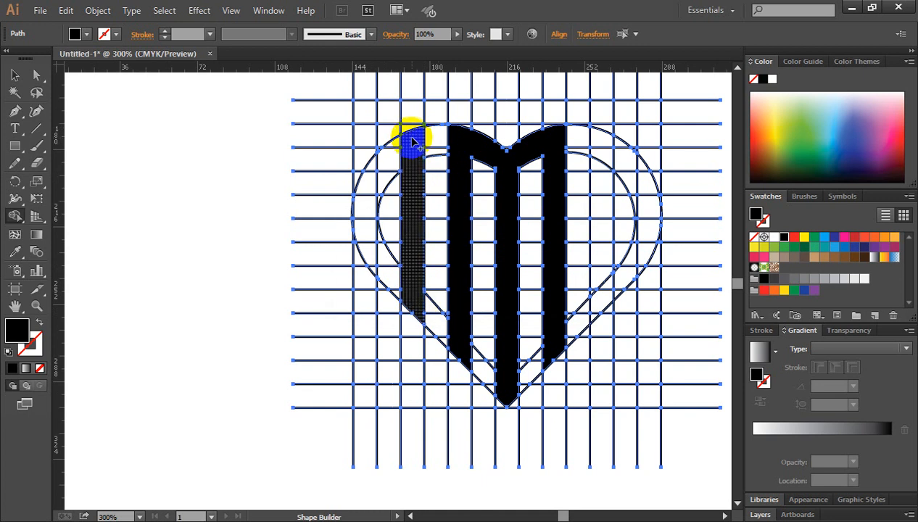
mouse_move(412, 143)
left_mouse_down()
mouse_move(386, 151)
mouse_move(365, 184)
mouse_move(371, 256)
left_mouse_up()
mouse_move(369, 219)
left_mouse_down()
mouse_move(390, 158)
mouse_move(383, 191)
mouse_move(338, 205)
mouse_move(370, 232)
mouse_move(410, 231)
left_mouse_up()
Build the mirrored right A from the column between the eleventh and twelfth vertical lines, the right heart band and a matching crossbar
left_click_drag(592, 209, 554, 203)
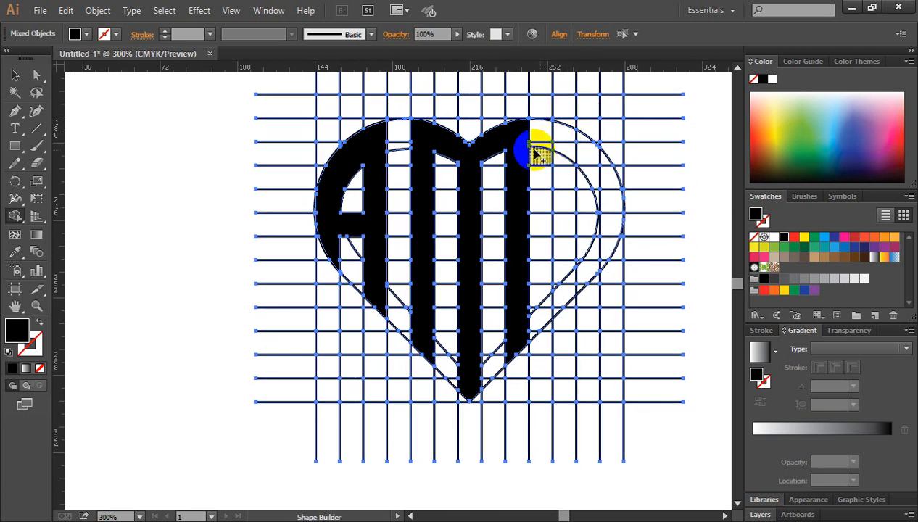
mouse_move(560, 138)
left_mouse_down()
mouse_move(554, 303)
mouse_move(557, 290)
left_mouse_up()
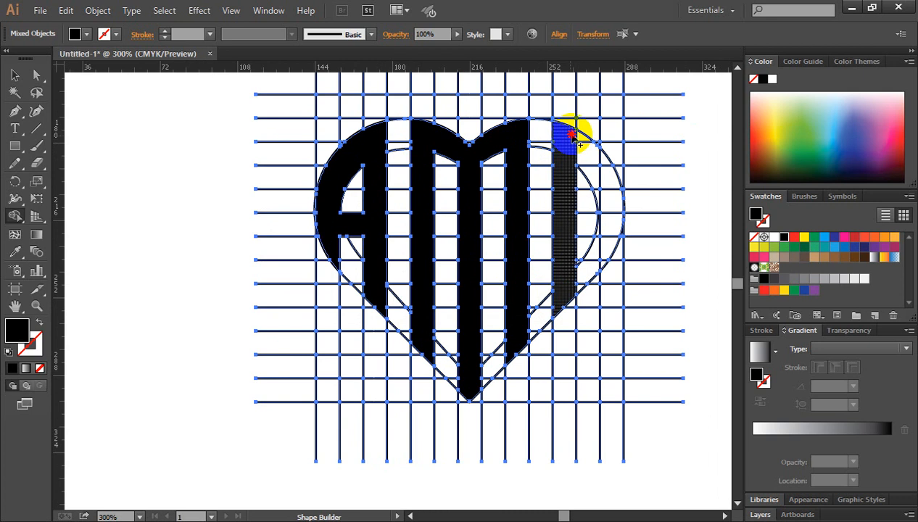
left_click_drag(570, 138, 584, 144)
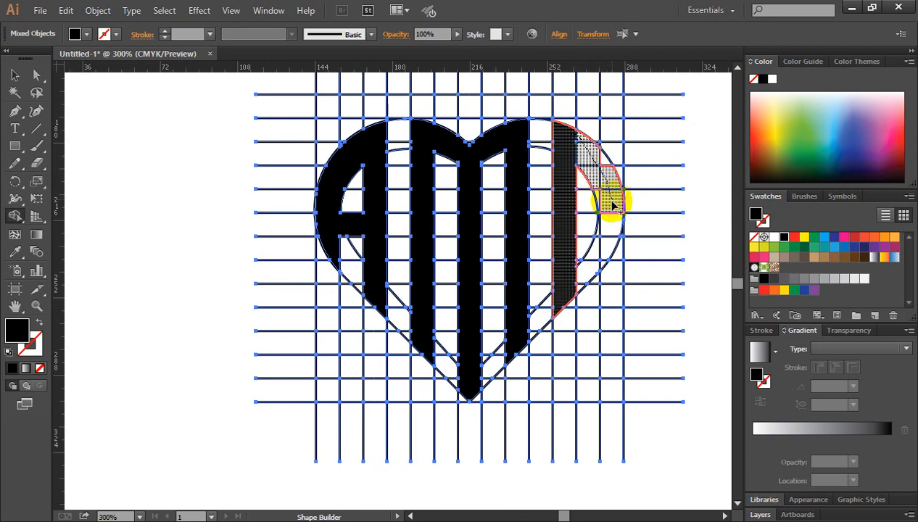
mouse_move(613, 207)
left_mouse_down()
mouse_move(605, 181)
mouse_move(596, 206)
mouse_move(598, 190)
mouse_move(608, 225)
left_mouse_up()
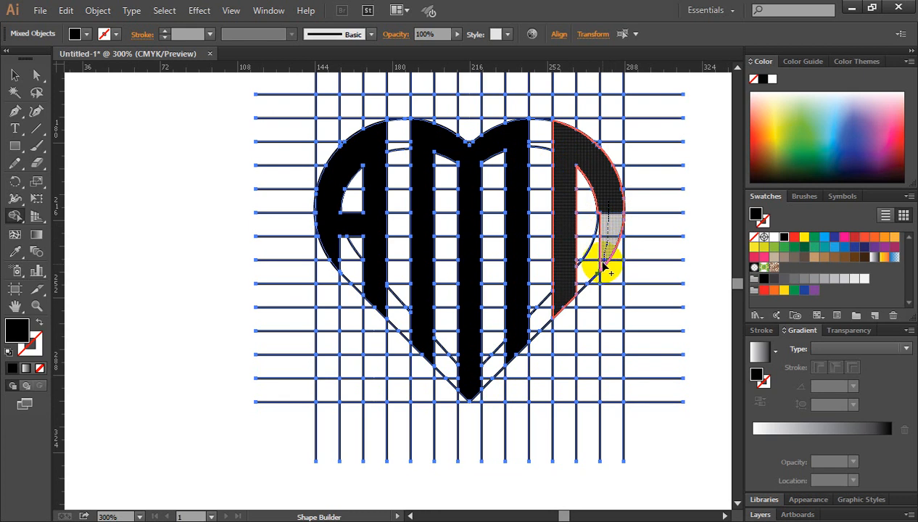
mouse_move(604, 267)
left_mouse_down()
mouse_move(610, 225)
mouse_move(571, 225)
left_mouse_up()
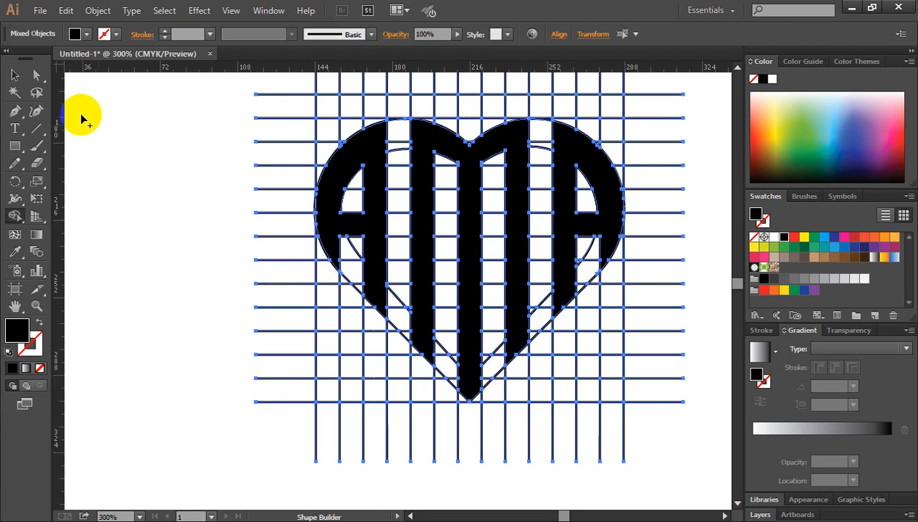
Deselect the artwork and examine the whole filled AMA heart on its grid
left_click(14, 74)
left_click(144, 194)
key("ctrl+minus")
key("ctrl+minus")
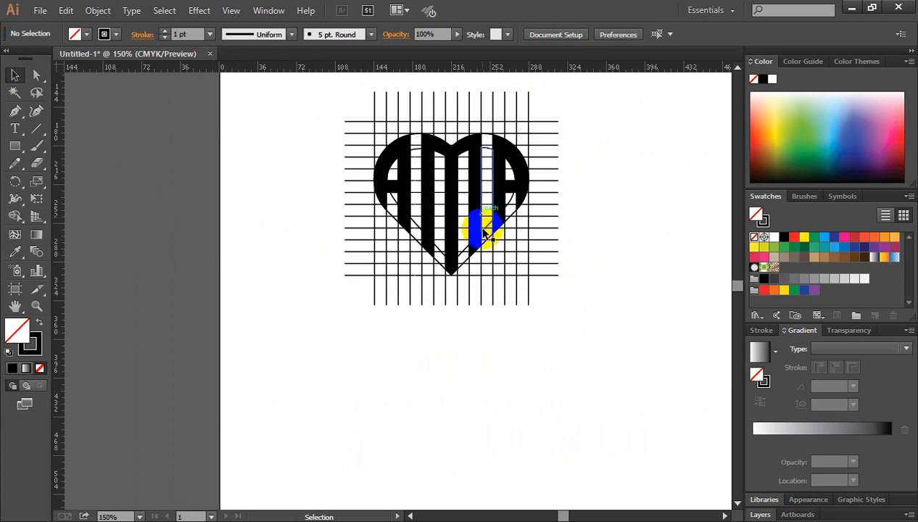
scroll(486, 229, "down", 1)
scroll(491, 214, "up", 4)
scroll(493, 215, "up", 1)
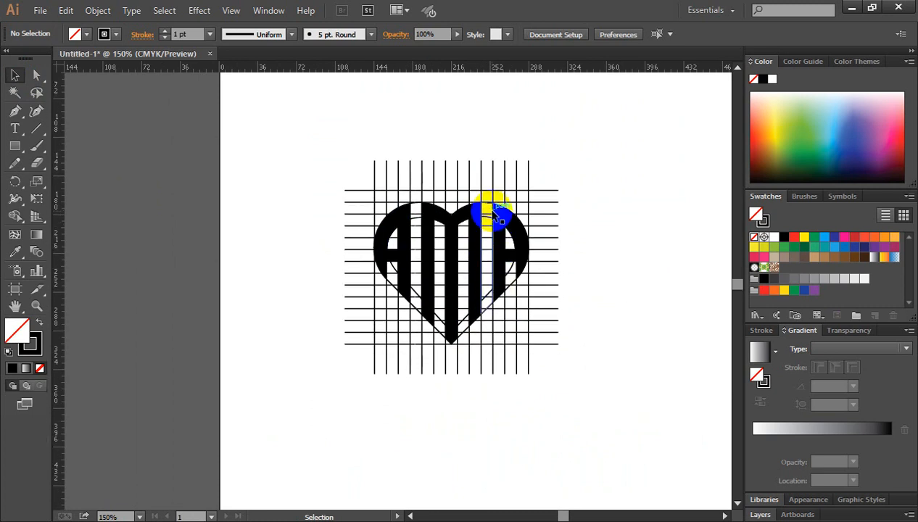
Select all the unfilled grid lines and heart outlines with the Magic Wand and delete them, keeping the black letters
scroll(434, 194, "down", 2)
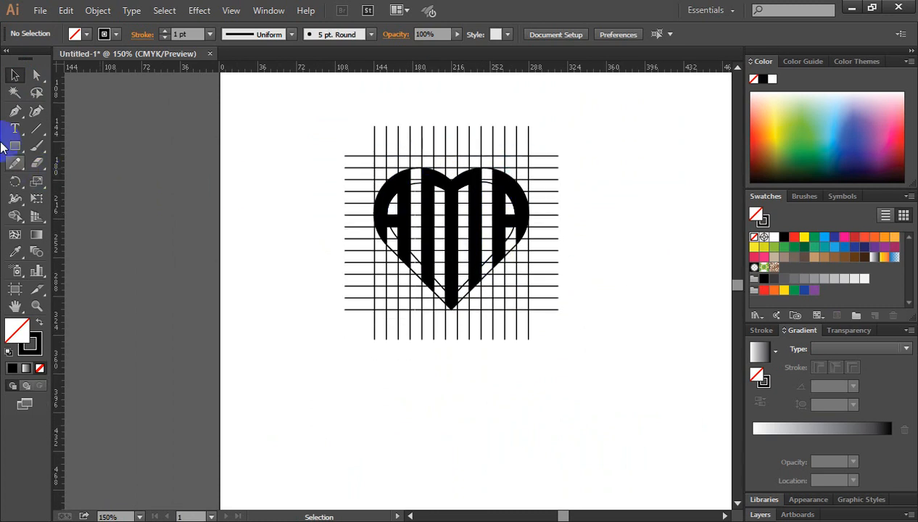
left_click(15, 93)
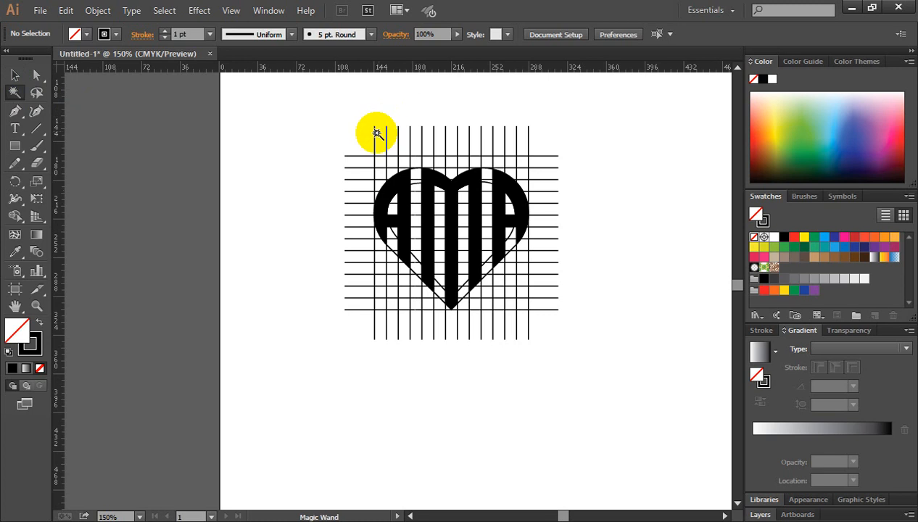
left_click(375, 132)
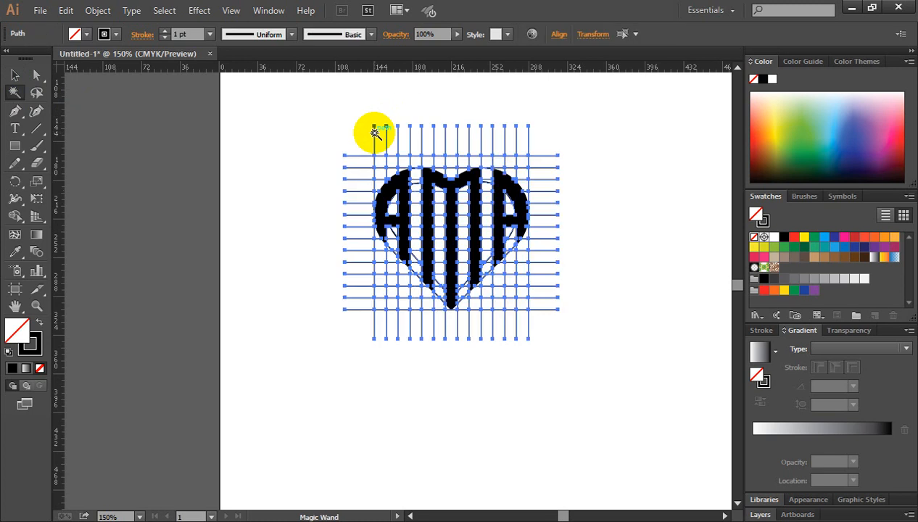
key("Delete")
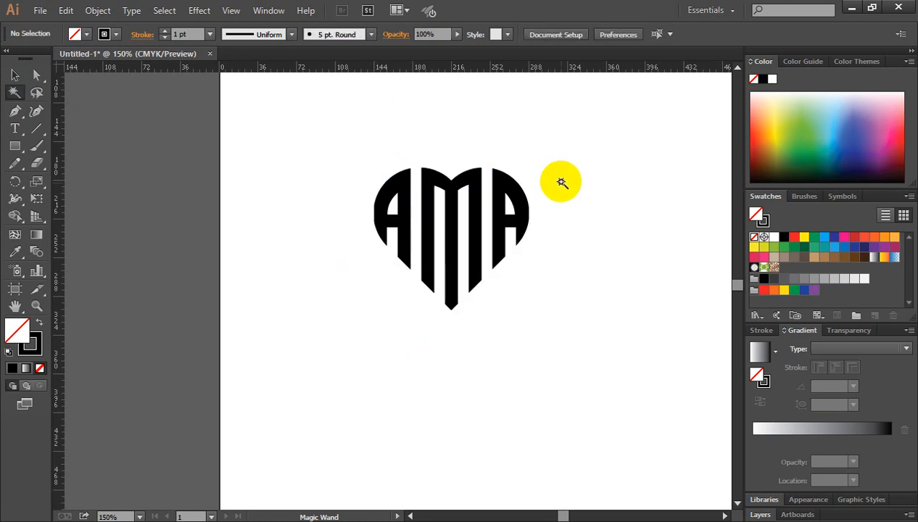
Colour the M red, applying the same red to both its fill and its stroke
left_click(14, 75)
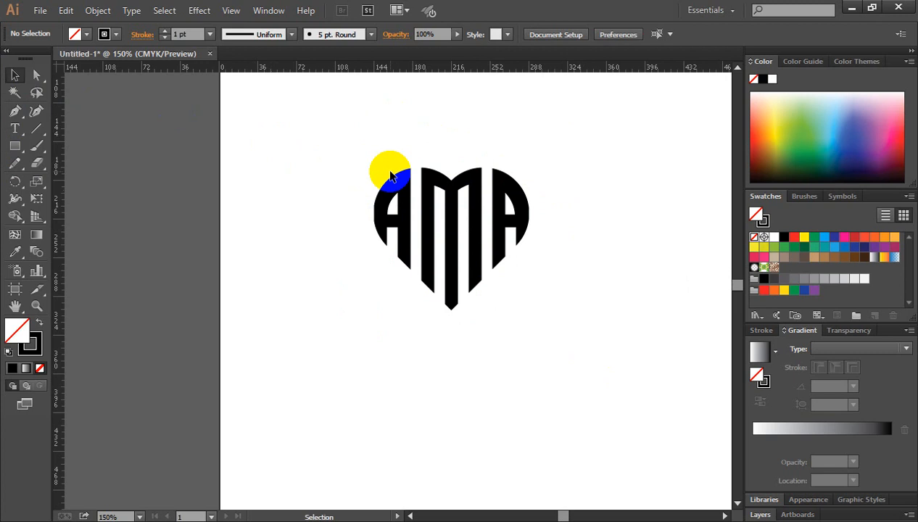
left_click(445, 193)
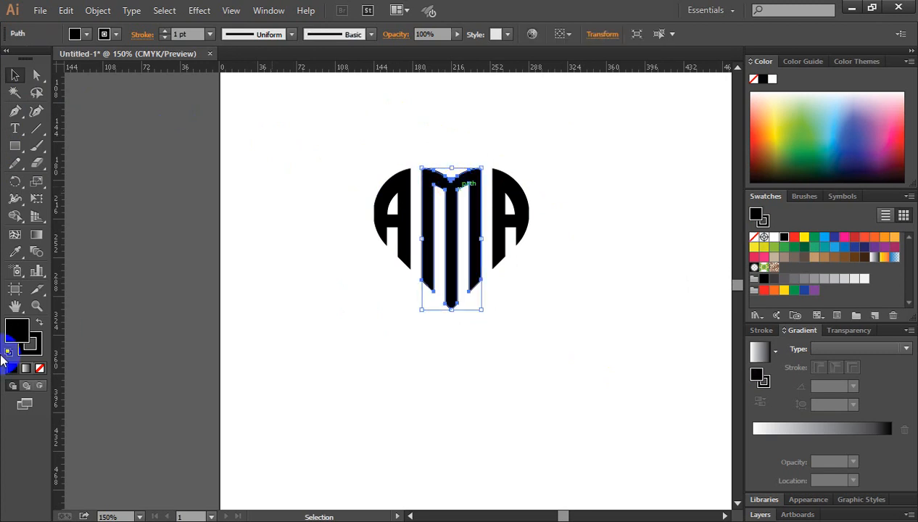
left_click(361, 193)
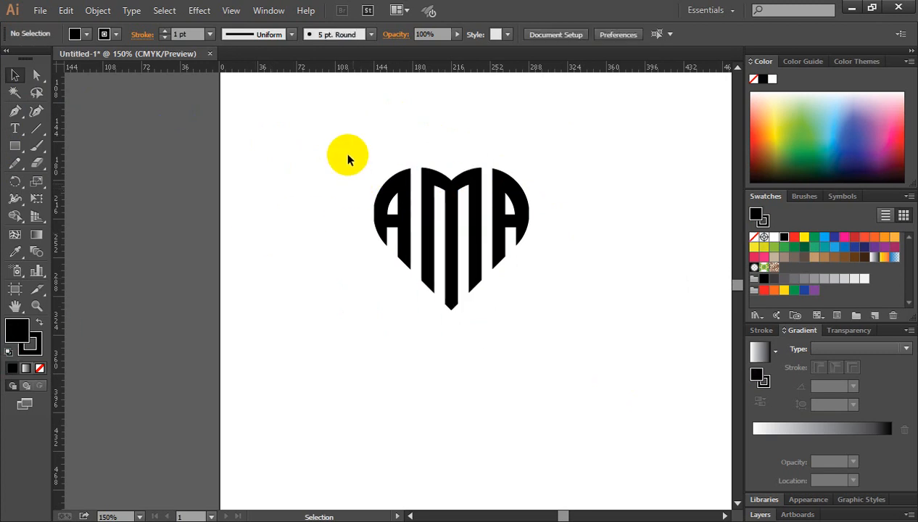
left_click(451, 193)
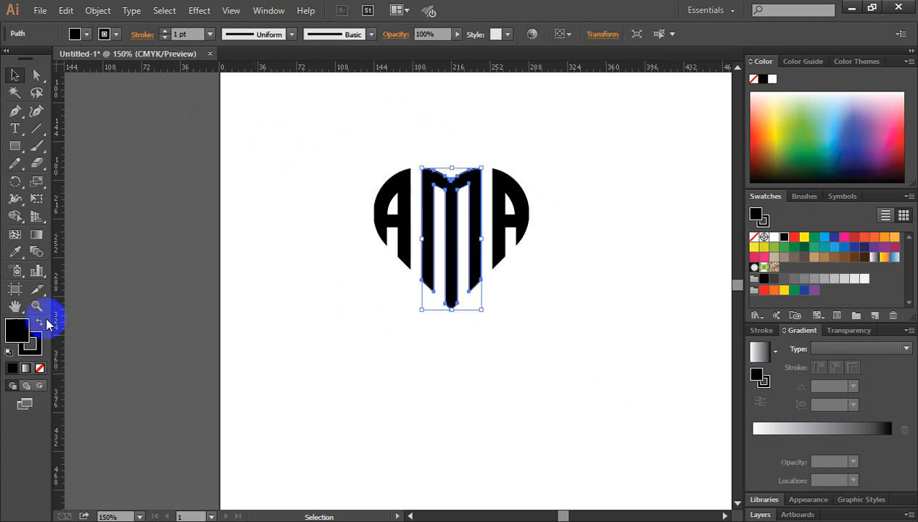
left_click(794, 238)
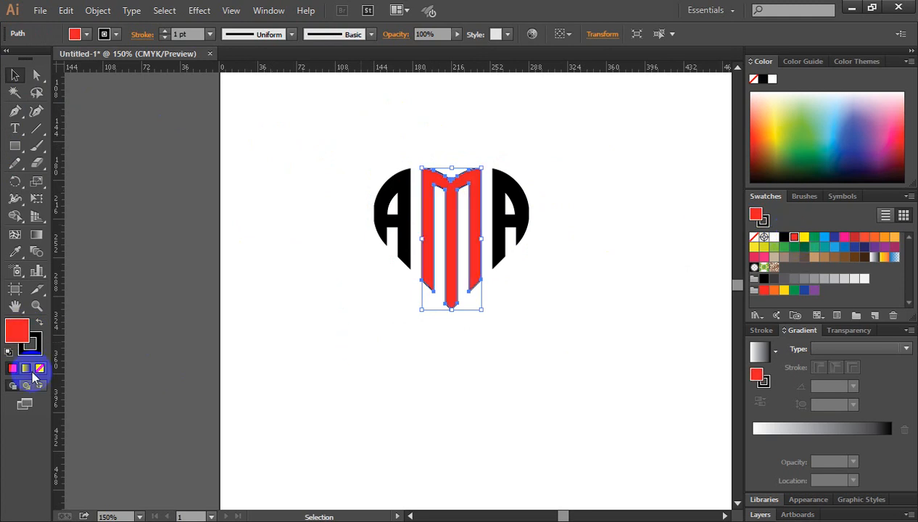
left_click_drag(39, 348, 36, 345)
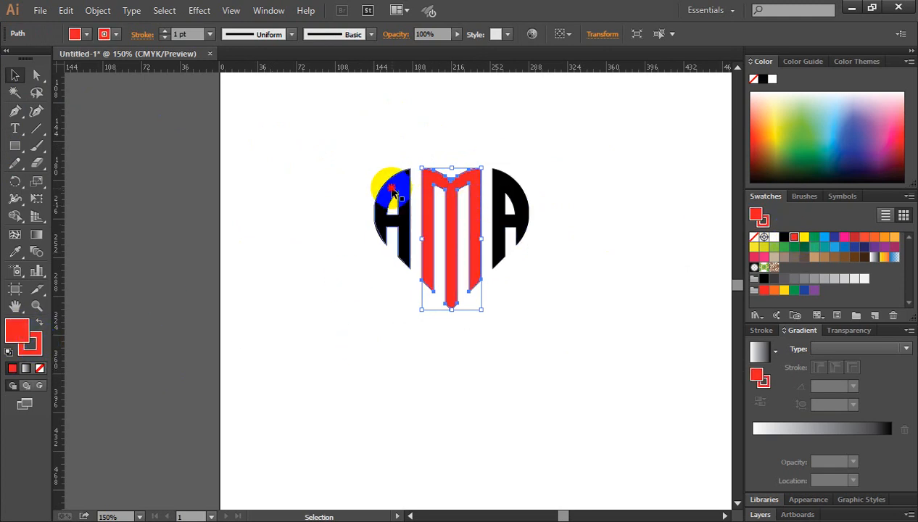
Colour the left A medium grey in both fill and stroke
left_click(383, 185)
left_click(793, 238)
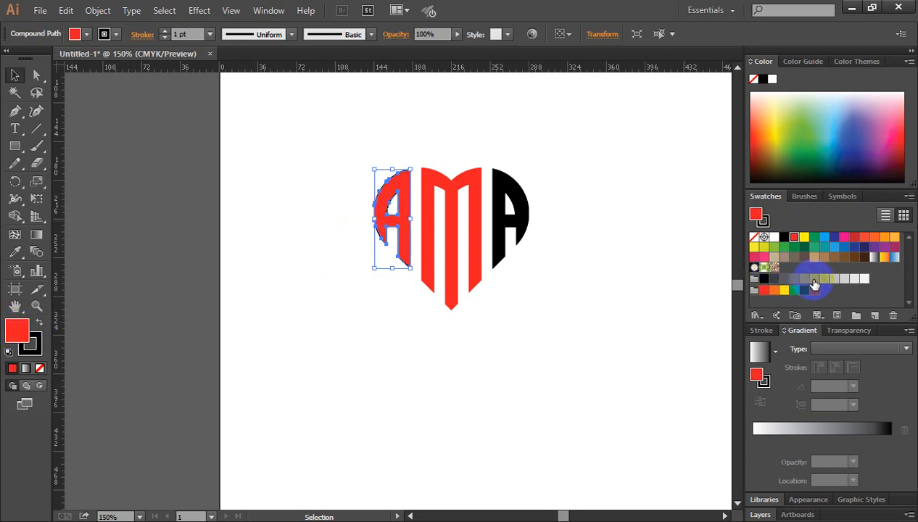
left_click(814, 285)
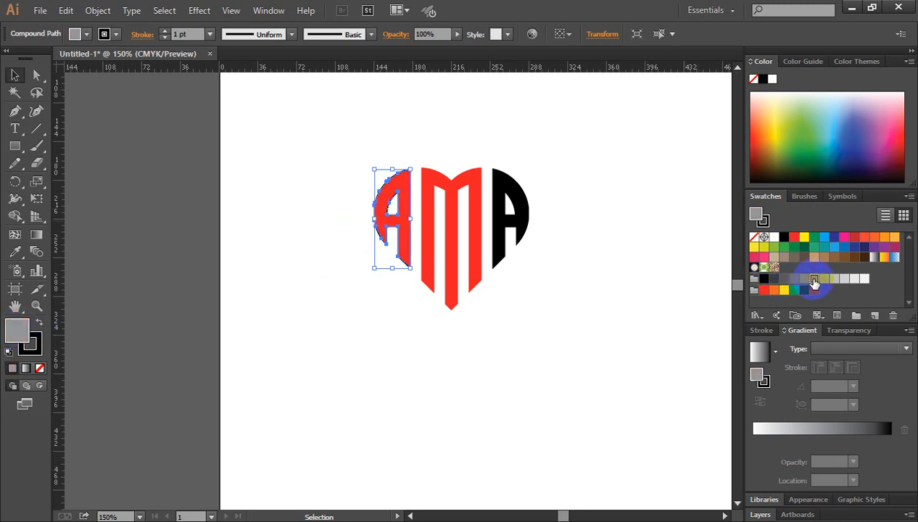
left_click(37, 341)
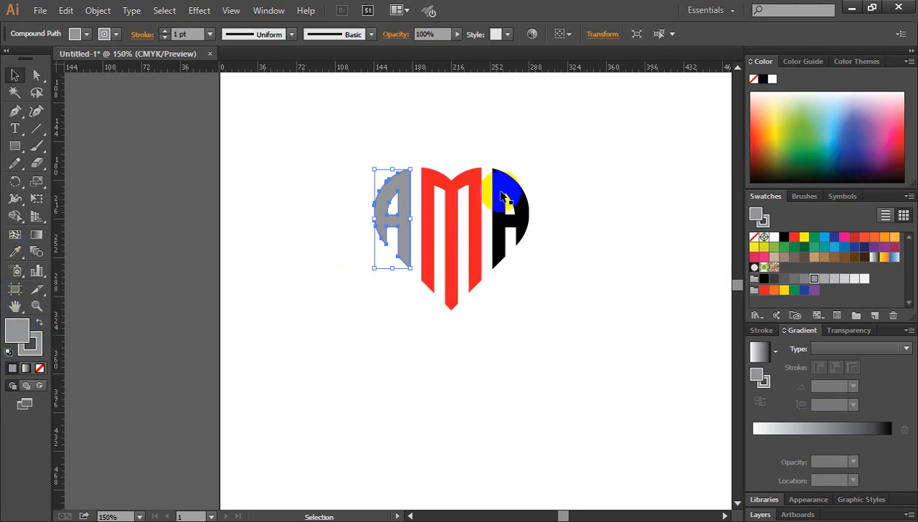
Copy the left A's grey fill and stroke onto the right A with the Eyedropper and deselect it
left_click(504, 196)
left_click(14, 252)
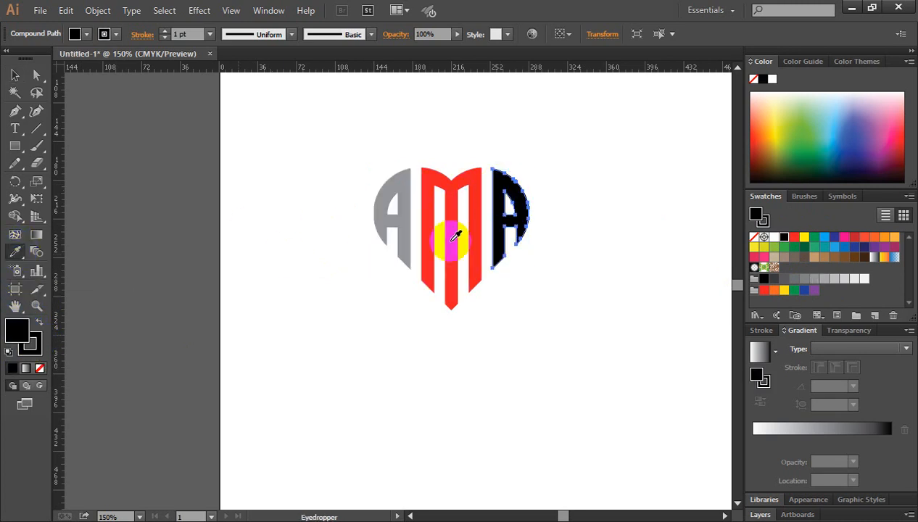
left_click(404, 175)
left_click(15, 75)
left_click(273, 205)
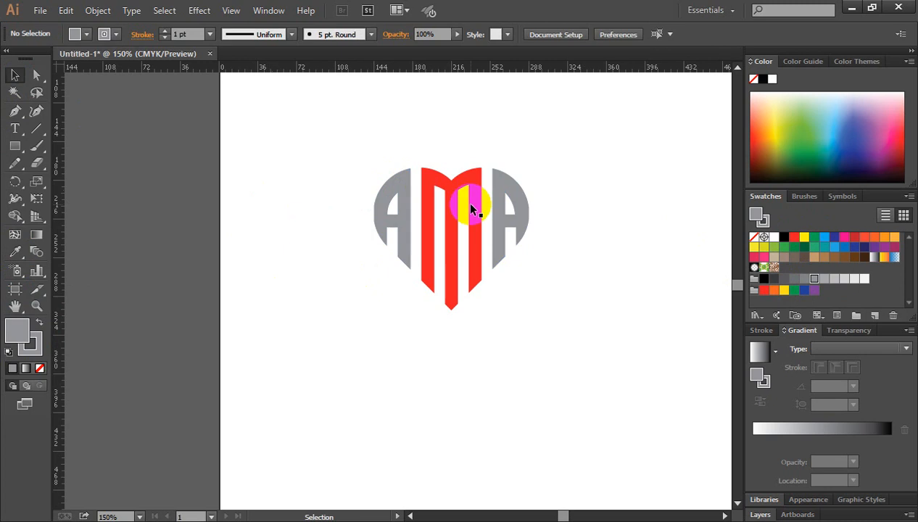
left_click(429, 303, "ctrl")
left_click_drag(451, 322, 480, 341)
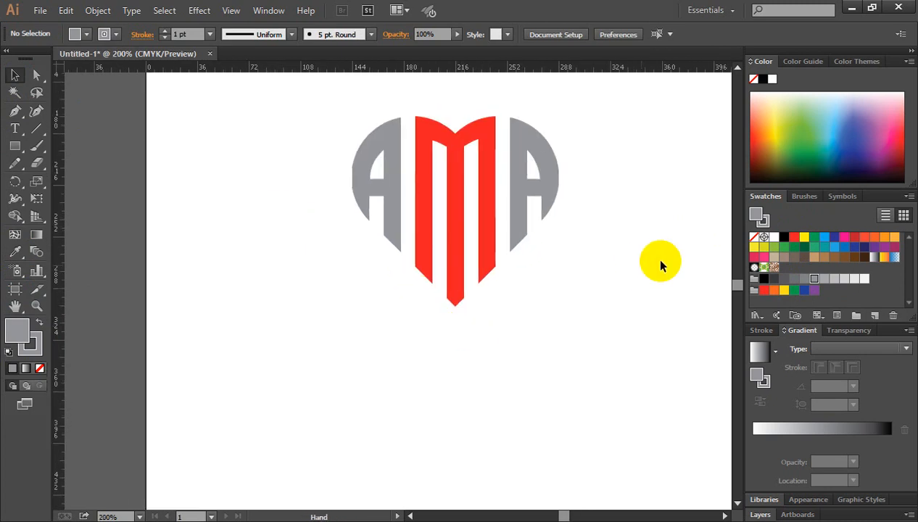
scroll(638, 266, "up", 1)
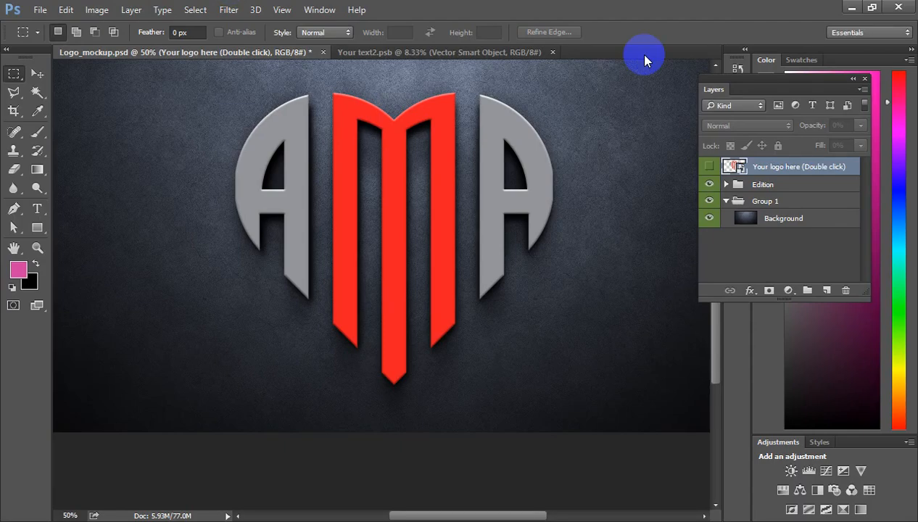
Switch to Photoshop and close both open documents, discarding the changes to Logo_mockup.psd
left_click(552, 52)
left_click(323, 53)
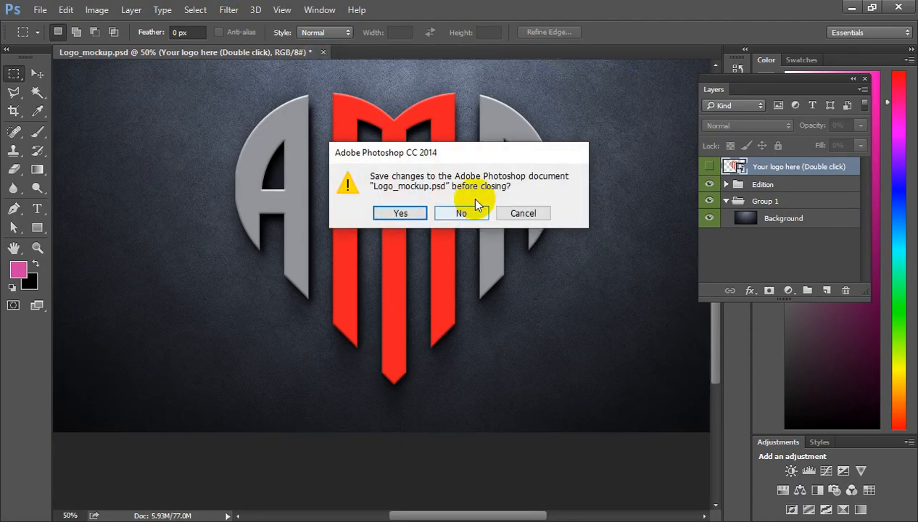
left_click(460, 213)
Open the Logo_mockup file from the Mockup folder on Local Disk (D:)
left_click(38, 10)
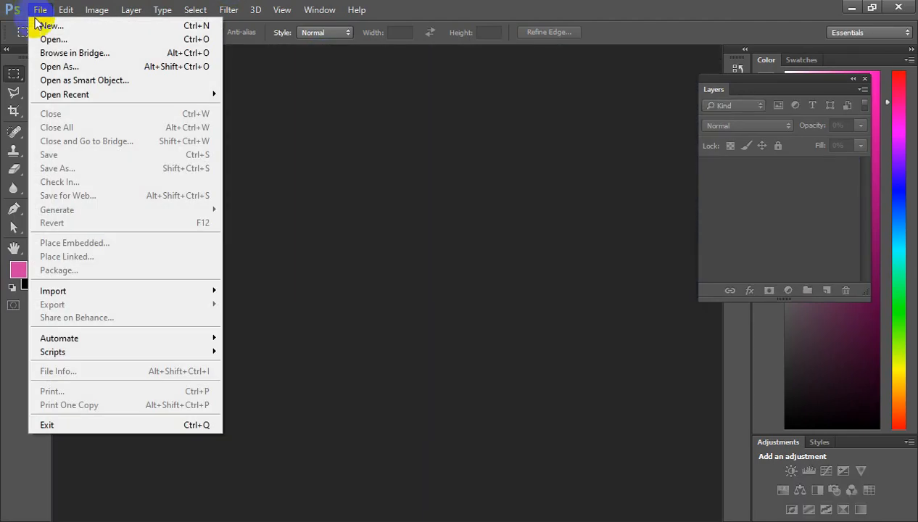
left_click(59, 42)
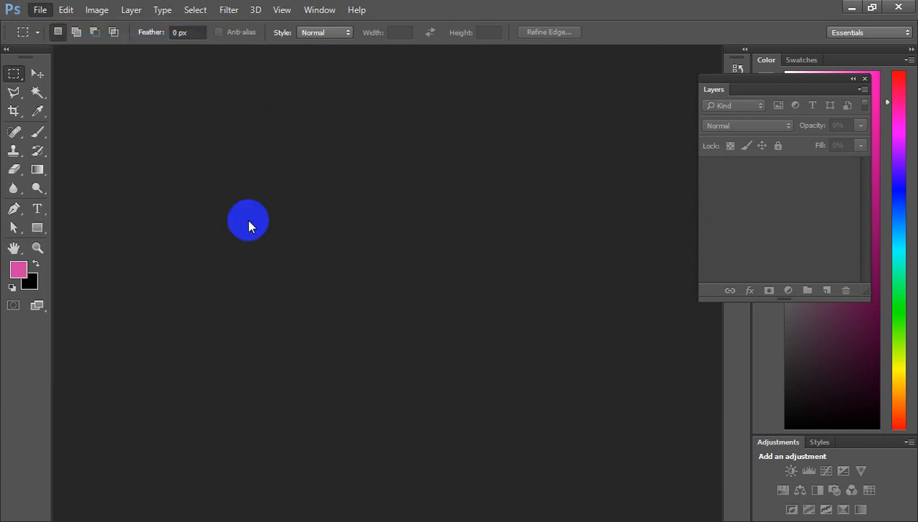
key("alt+Up")
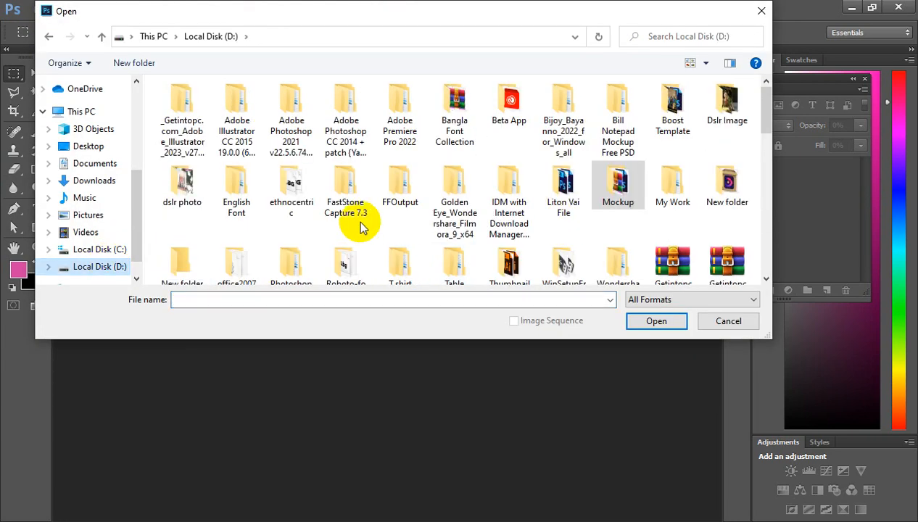
scroll(550, 183, "down", 1)
key("Return")
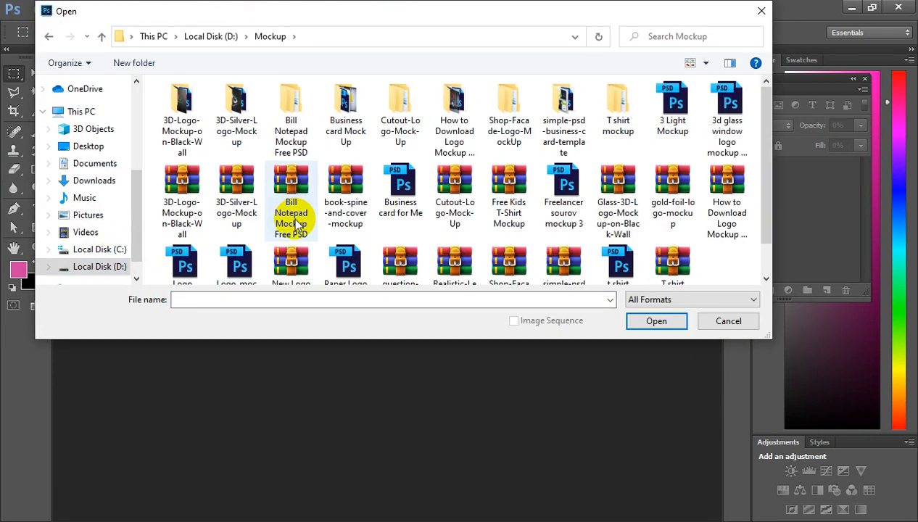
scroll(297, 226, "down", 1)
left_click(236, 231)
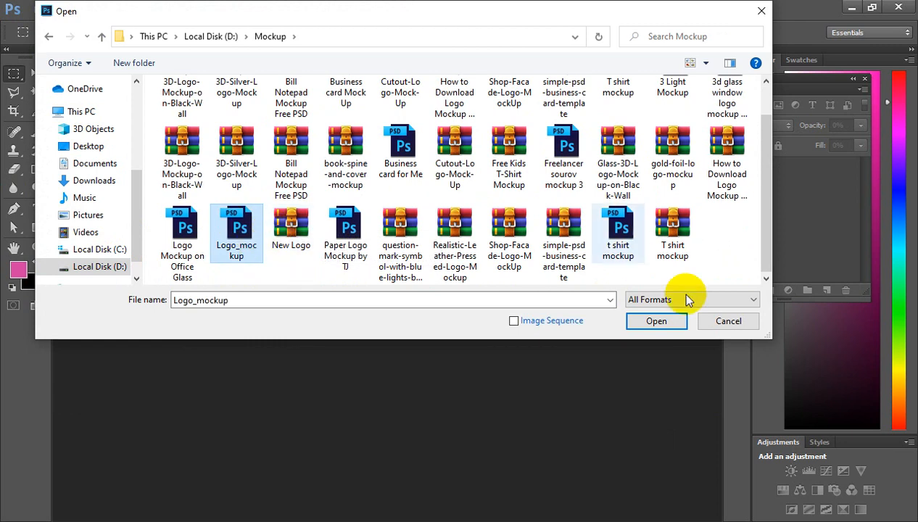
left_click(654, 322)
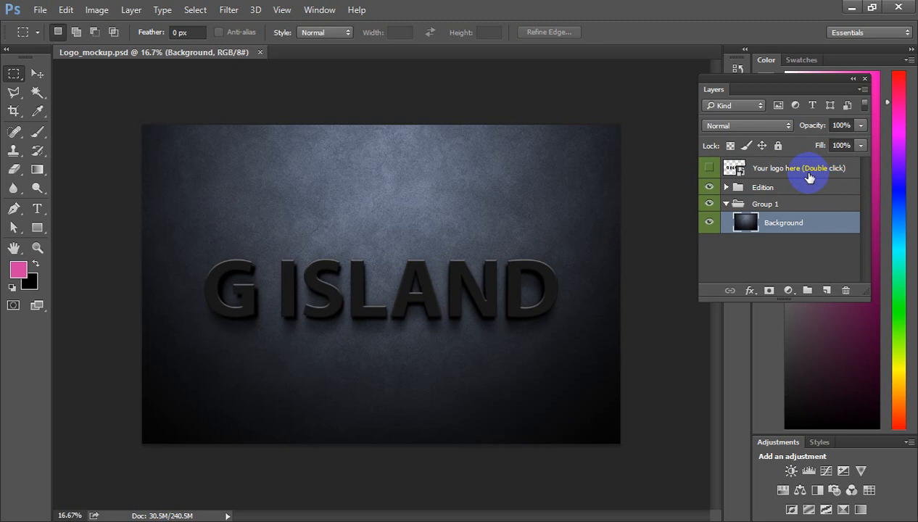
Open the "Your logo here (Double click)" smart object and place the whole AMA logo from Illustrator into it
double_click(731, 169)
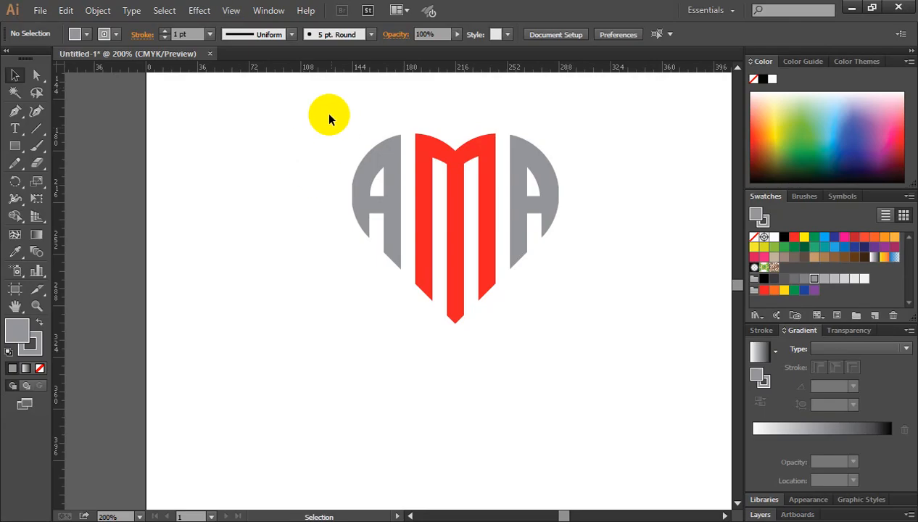
left_click_drag(329, 112, 513, 259)
left_click_drag(455, 174, 231, 3)
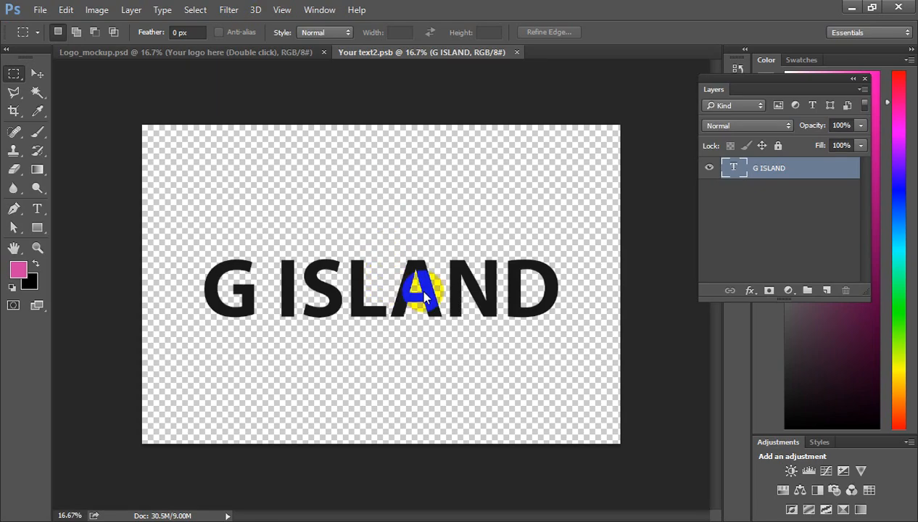
left_click_drag(424, 296, 424, 296)
Scale the placed logo proportionally about its centre to about 115% and commit the placement
key("ctrl+minus")
key("ctrl+minus")
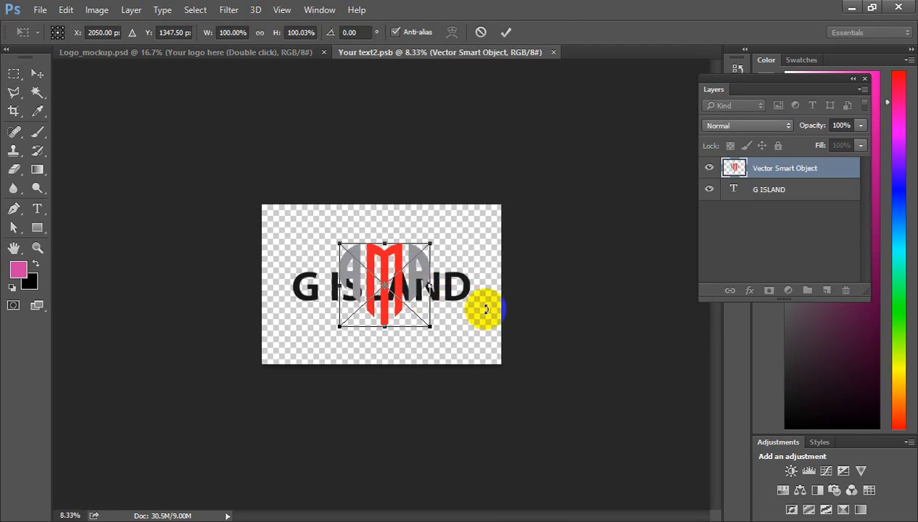
left_click_drag(431, 330, 437, 334)
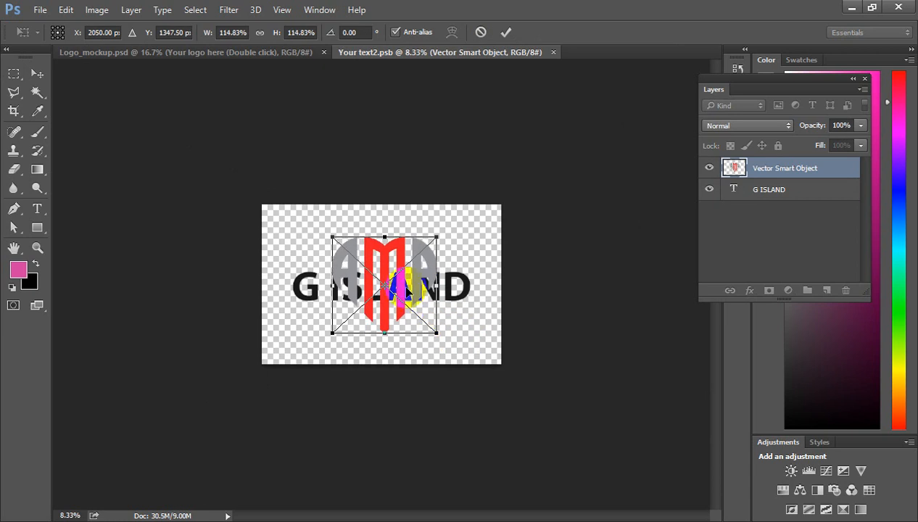
left_click(506, 34)
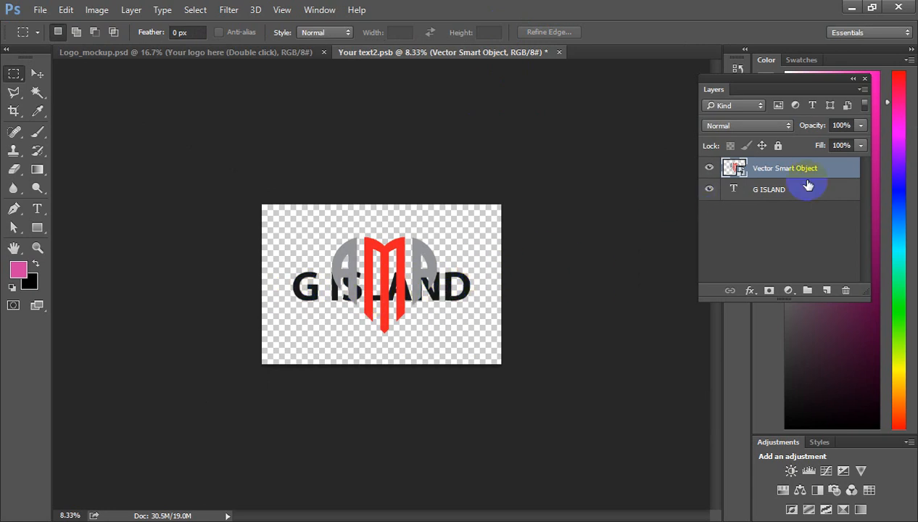
Hide the G ISLAND text layer and save the smart object to update the logo in Logo_mockup.psd
left_click(709, 189)
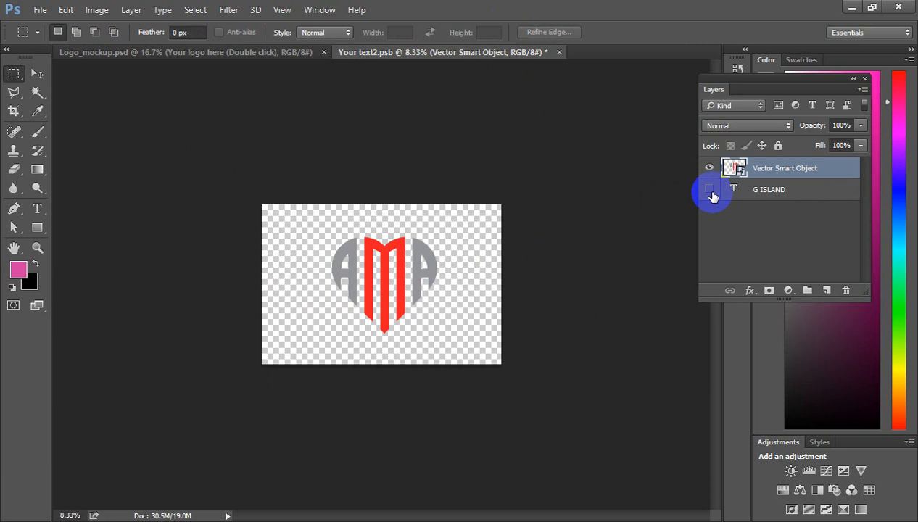
key("ctrl+s")
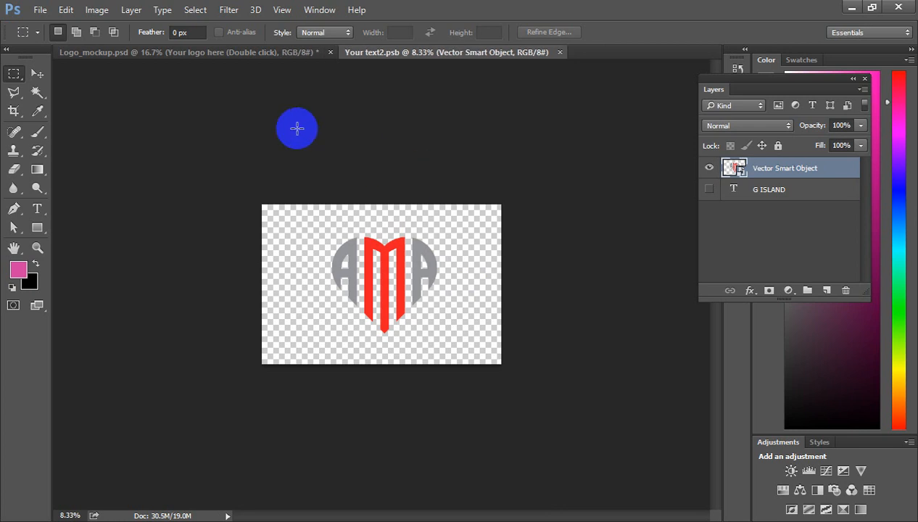
left_click(221, 55)
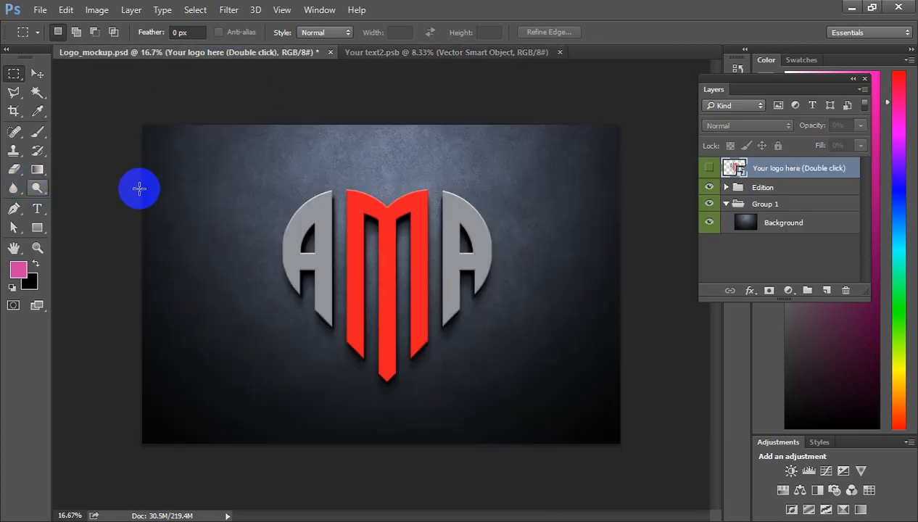
scroll(375, 322, "up", 1)
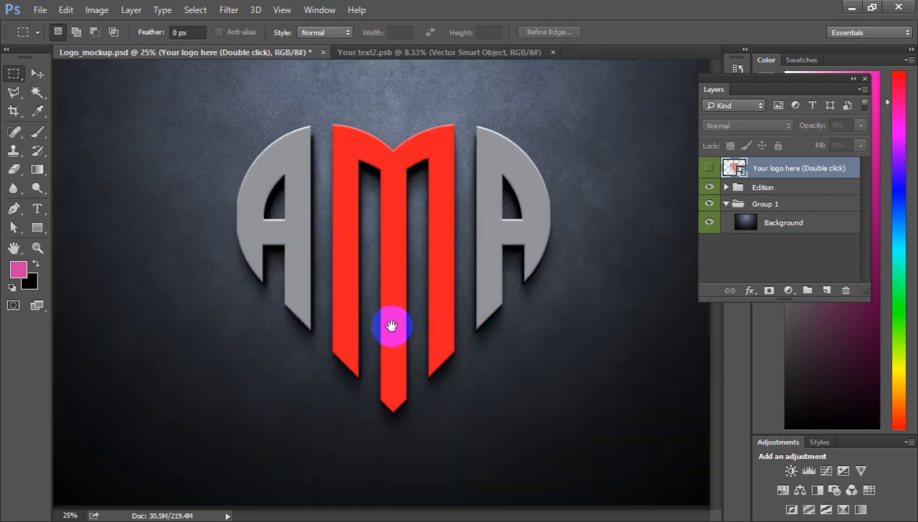
left_click_drag(392, 323, 398, 270)
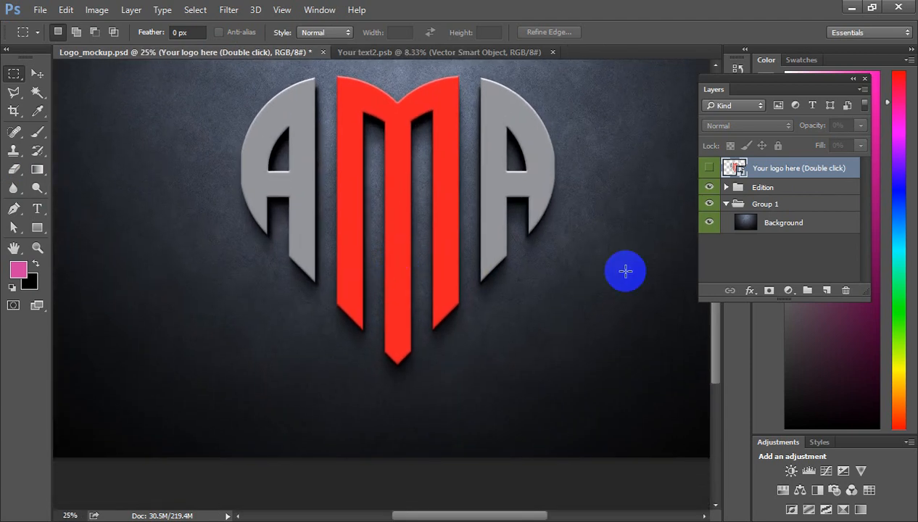